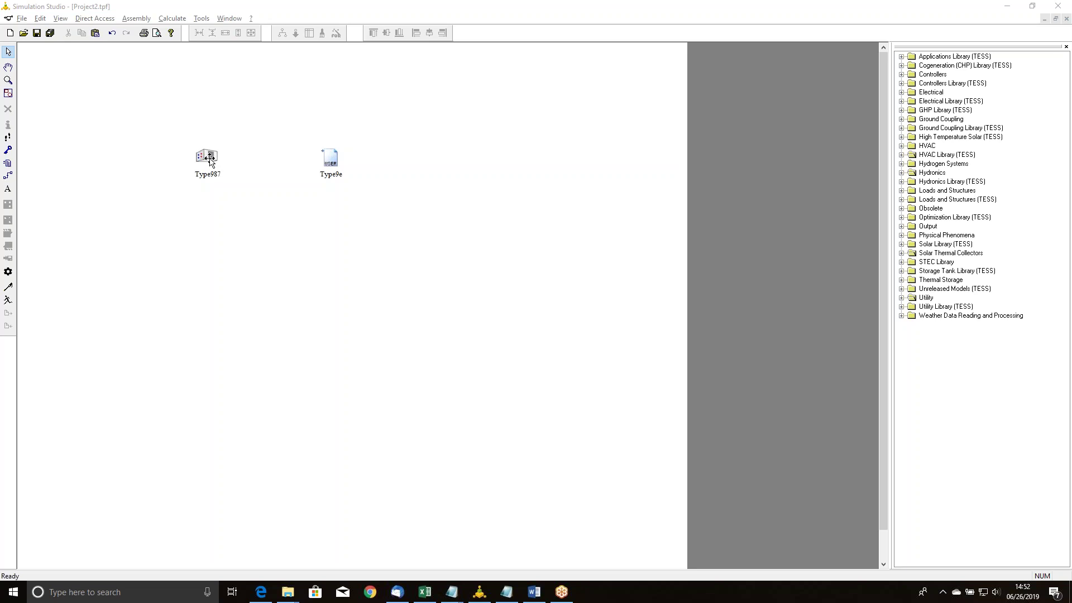
- Open the Type987 fan coil component's parameter dialog from the canvas
double_click(208, 157)
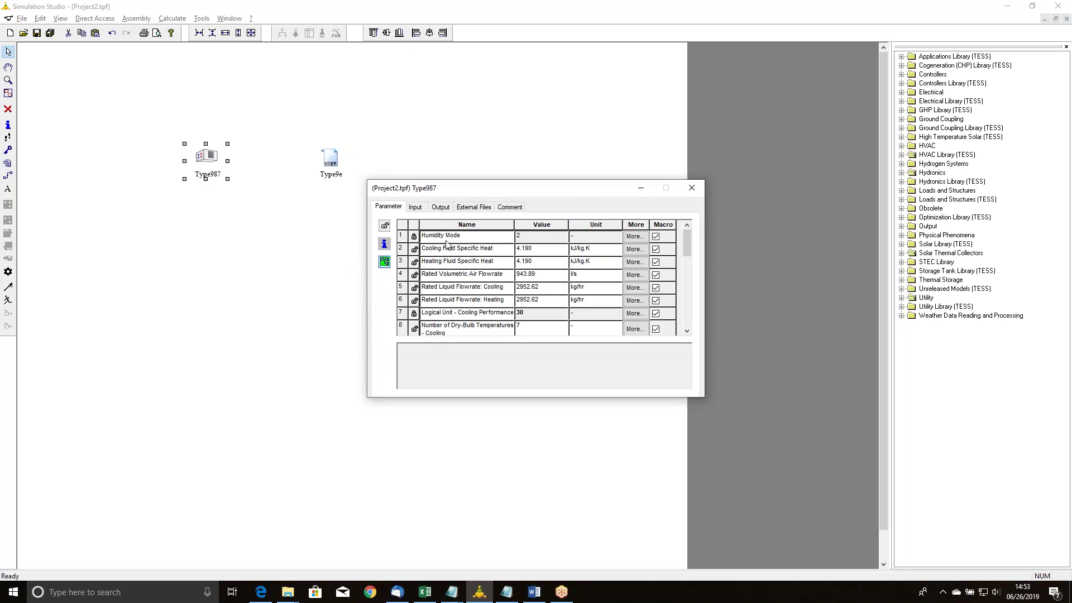
- Open Type987's Normalized_FanCoil_Cooling.dat from the External Files list in Notepad
click(477, 208)
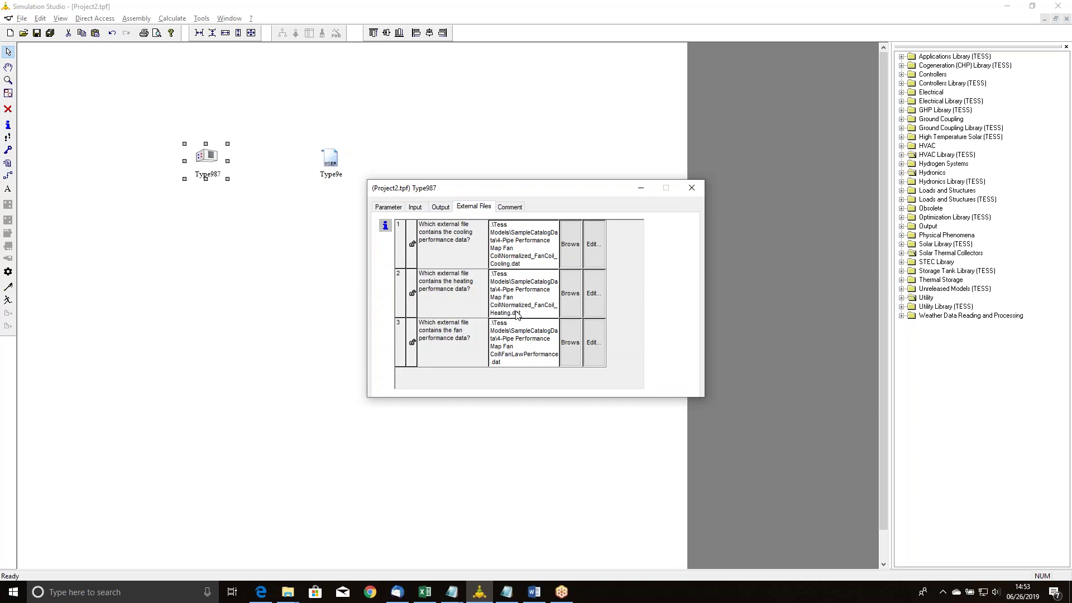
click(593, 252)
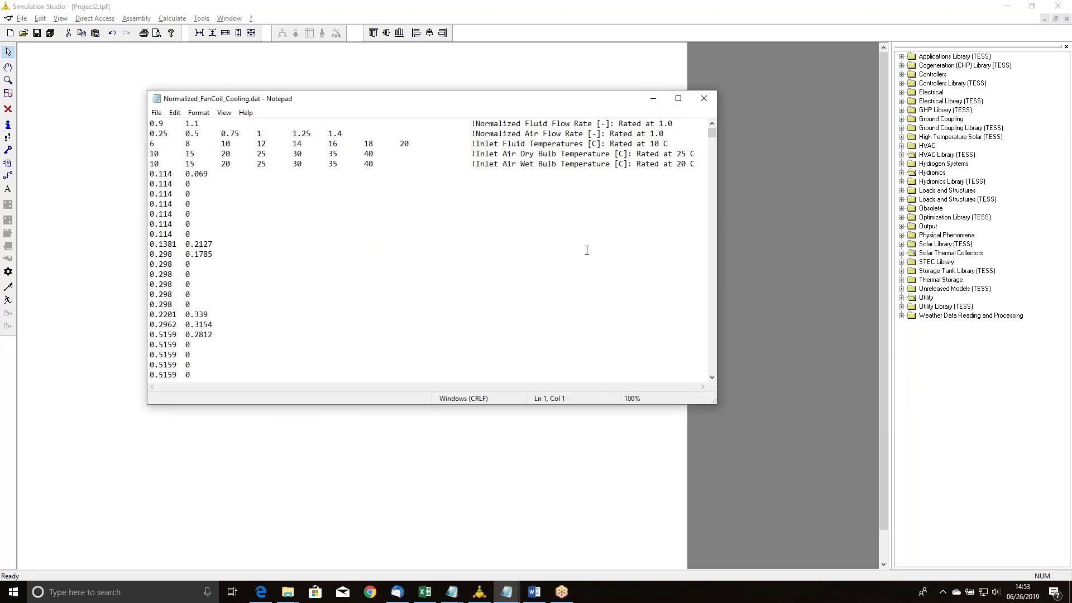
- Highlight the cooling file's header lines and data rows, then close Notepad and the Type987 dialog
drag(150, 124, 151, 174)
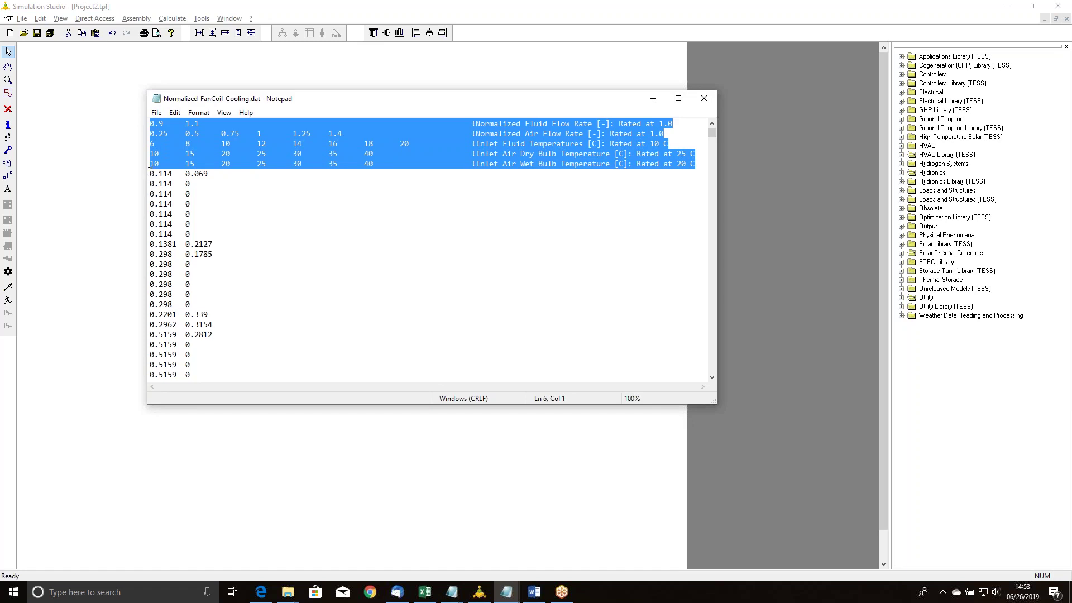
drag(150, 174, 240, 330)
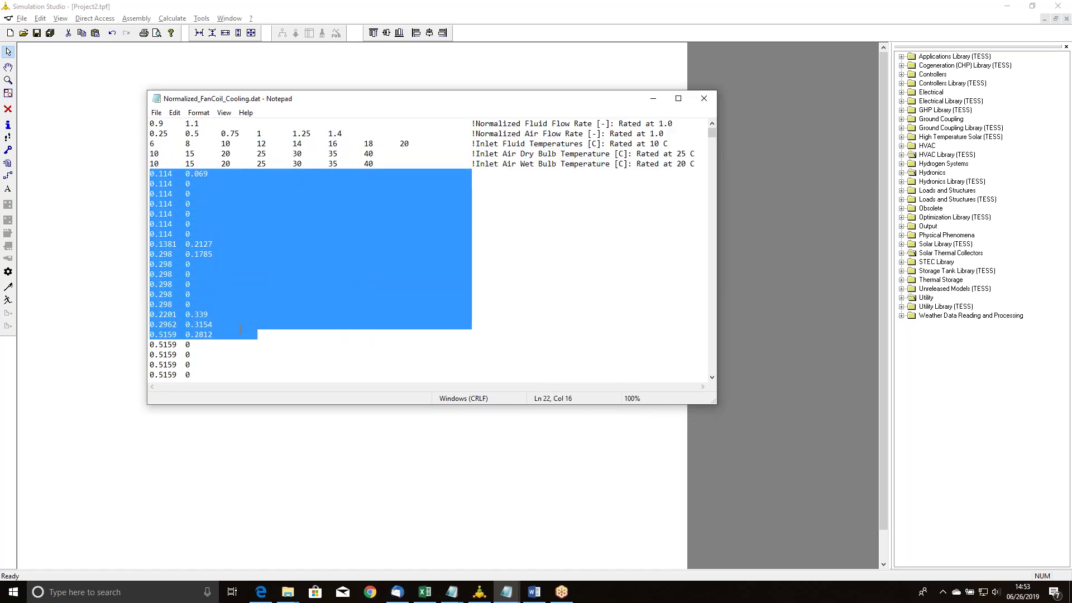
click(703, 99)
click(648, 186)
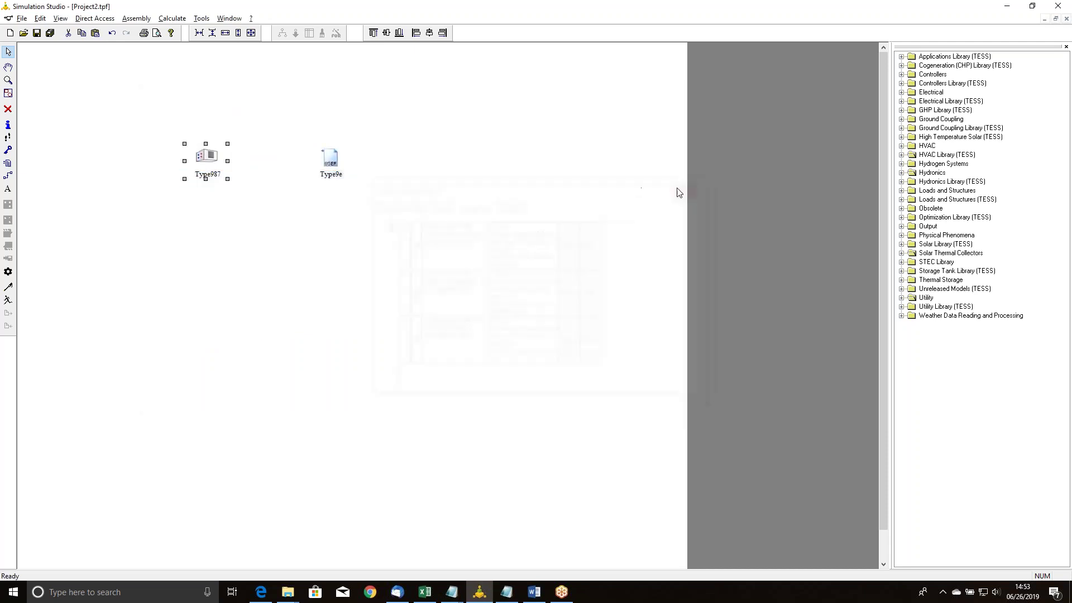
click(425, 593)
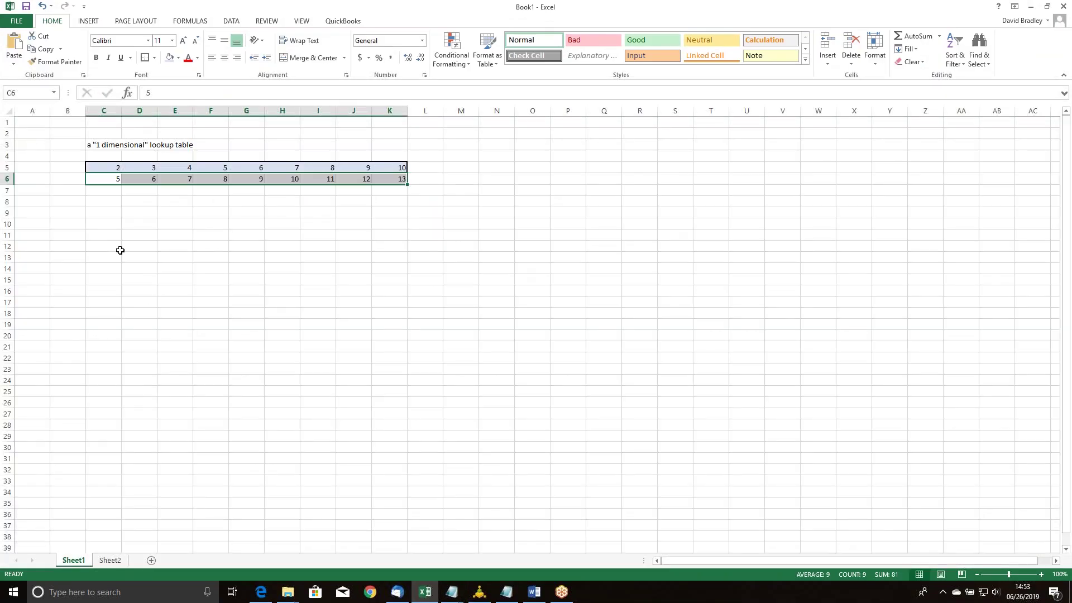
- Highlight rows 5 and 6, pairing independent values 2 and 5 with dependent values 5 and 8
drag(104, 168, 385, 165)
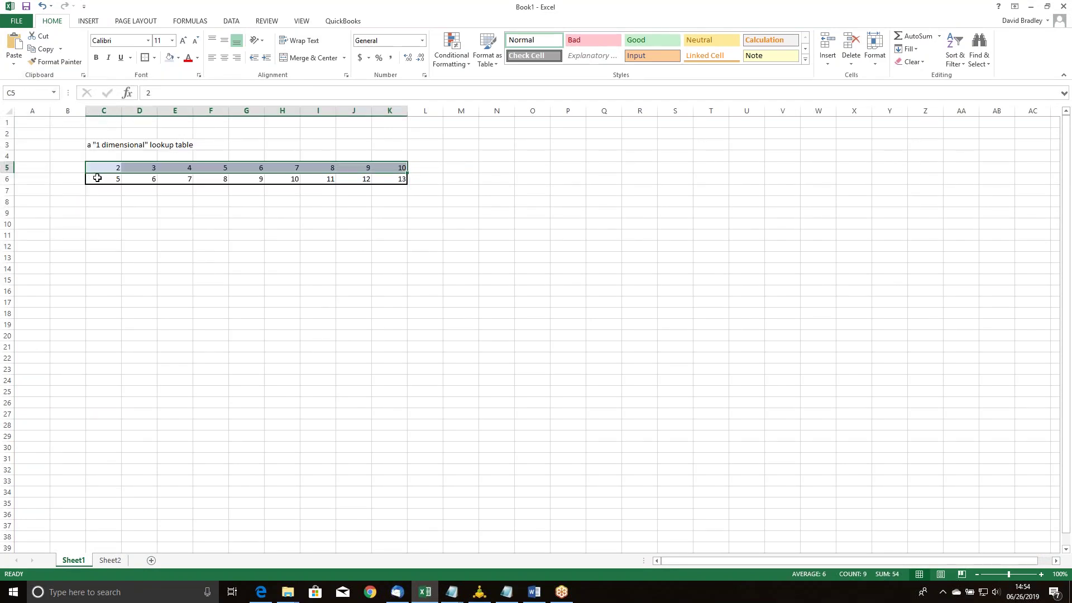
drag(98, 177, 378, 175)
click(108, 170)
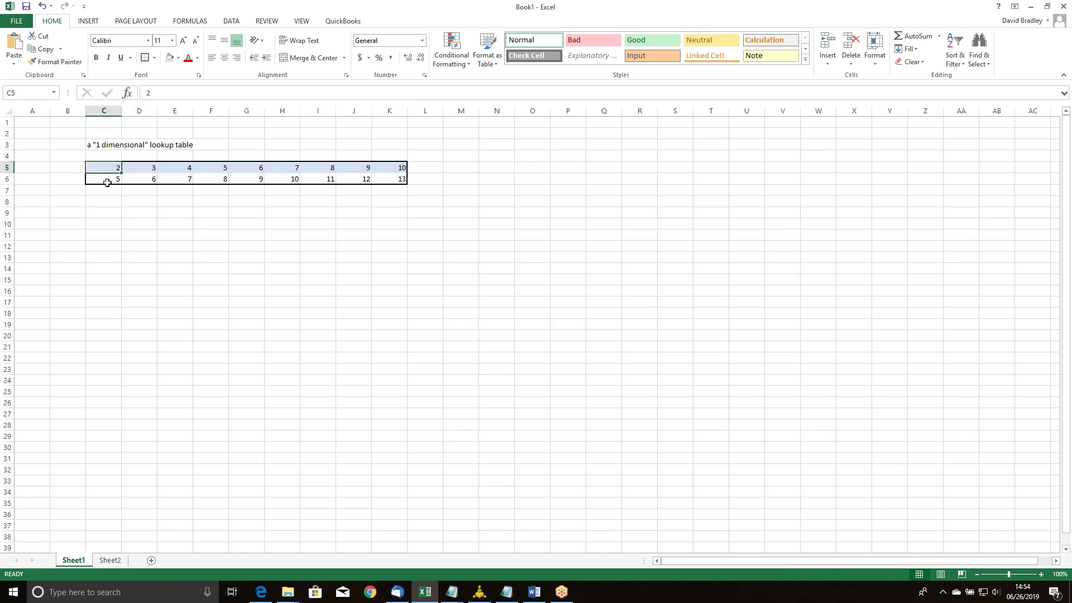
click(109, 176)
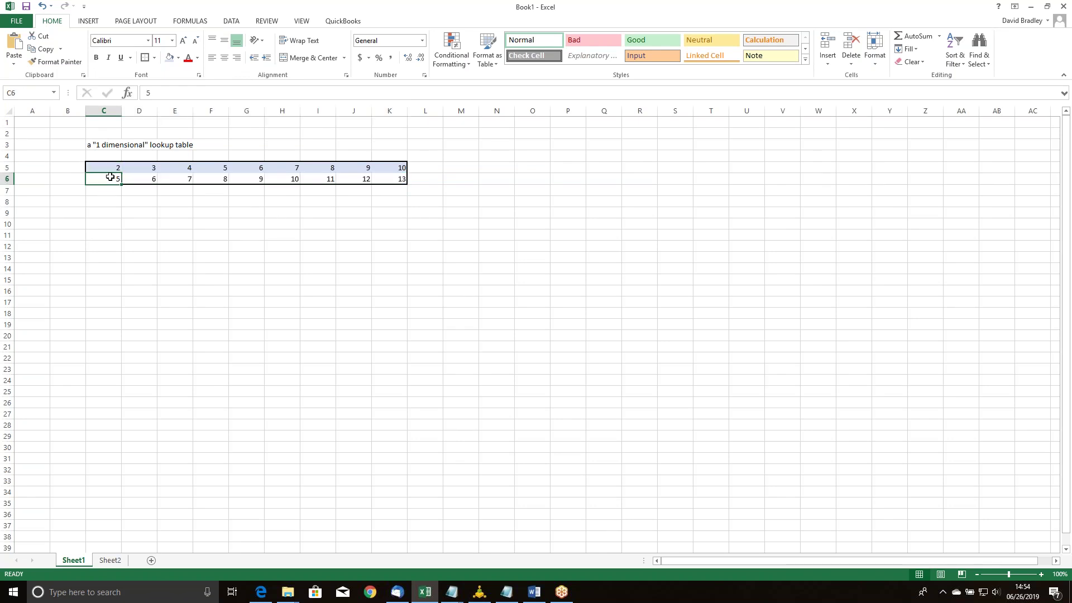
click(201, 168)
click(205, 176)
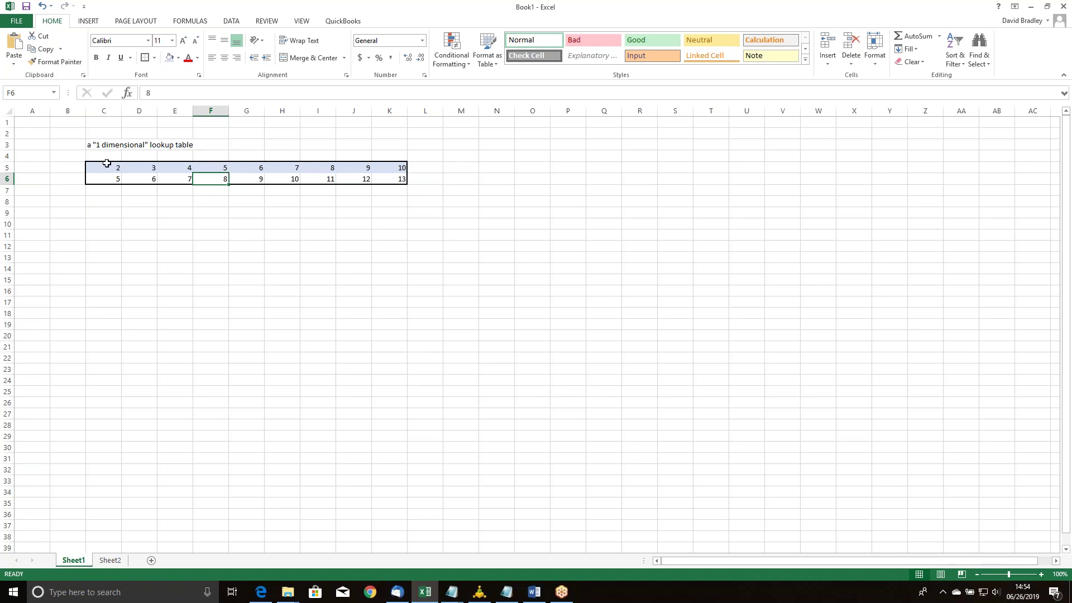
- Copy the independent values 2–10 from row 5 for the untitled Notepad file
drag(107, 168, 379, 167)
key(ctrl+c)
mouse_move(452, 591)
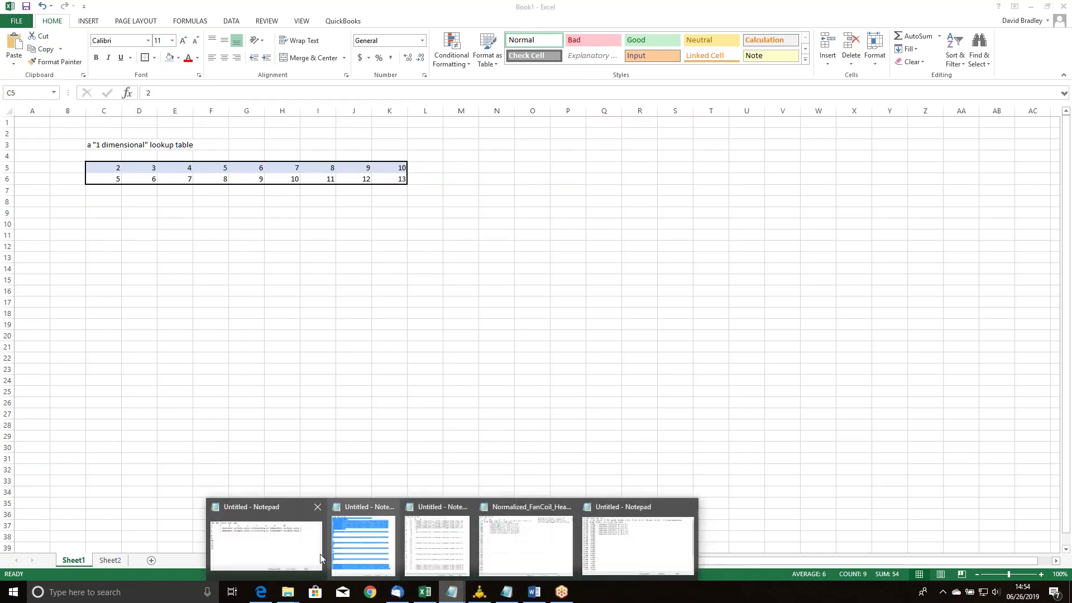
click(360, 536)
- Move the untitled Notepad file beside the table and highlight line 2–10 and lines 5–13
drag(187, 59, 290, 223)
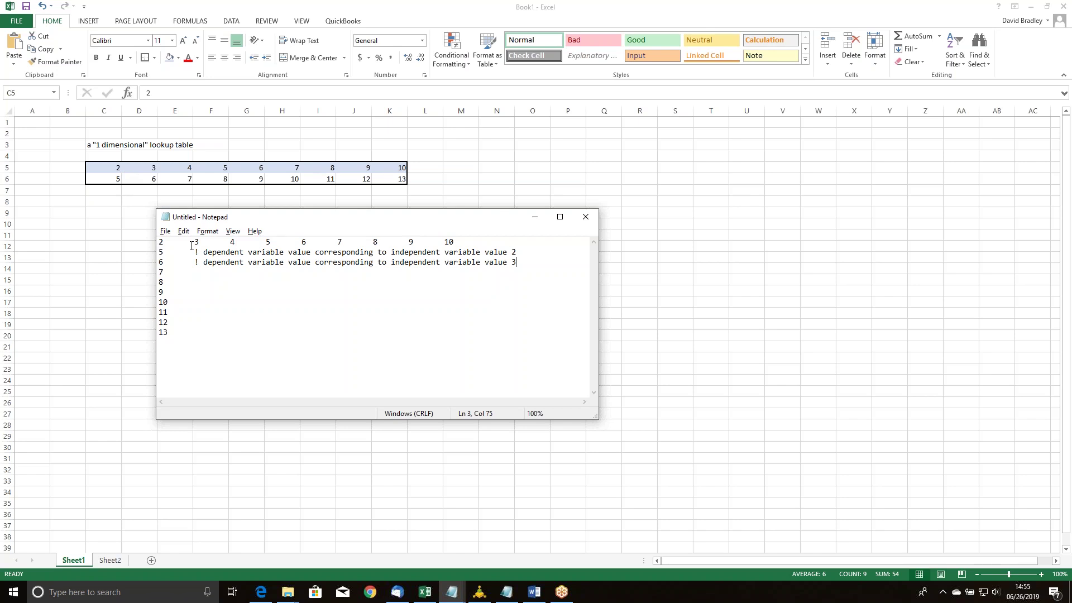
drag(161, 244, 468, 243)
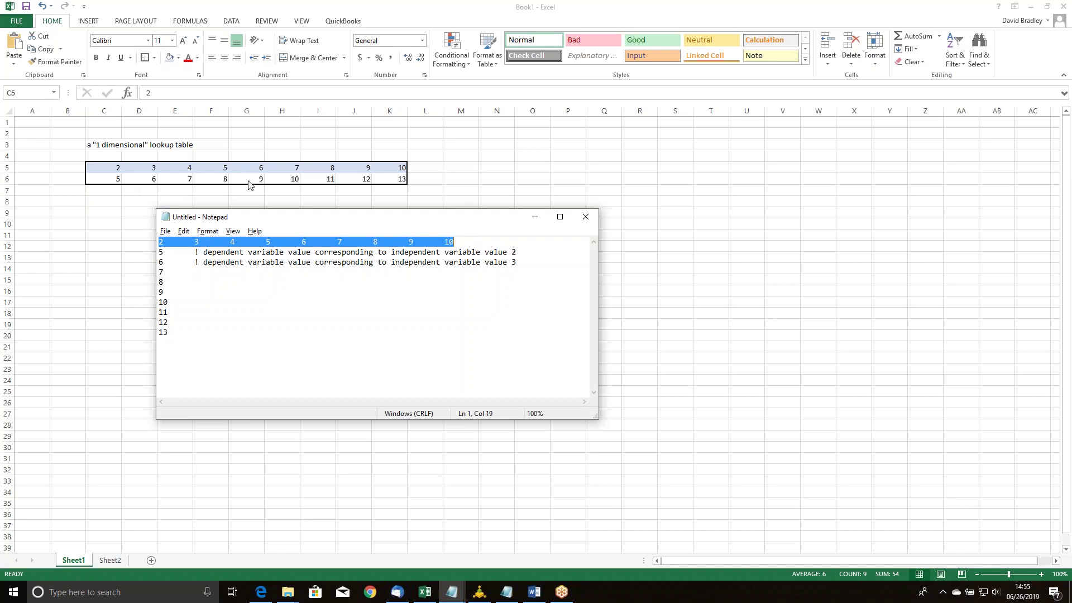
drag(158, 253, 181, 332)
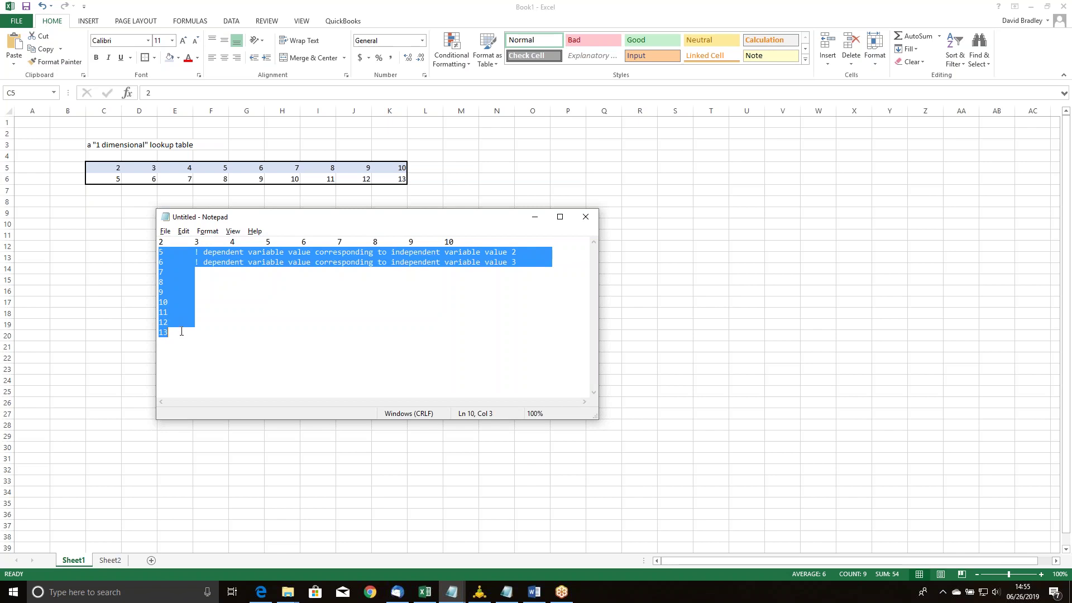
- On Sheet2, highlight x values D5:L5, y values C6:C9, then cells H5 (6) and H7 (4343)
click(118, 561)
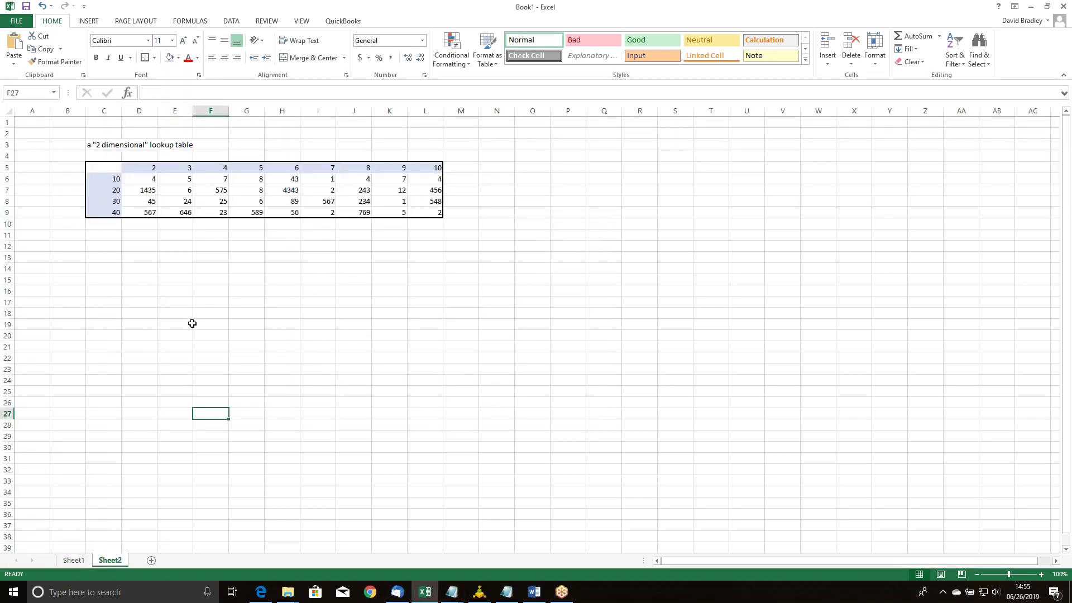
click(135, 167)
drag(136, 167, 412, 166)
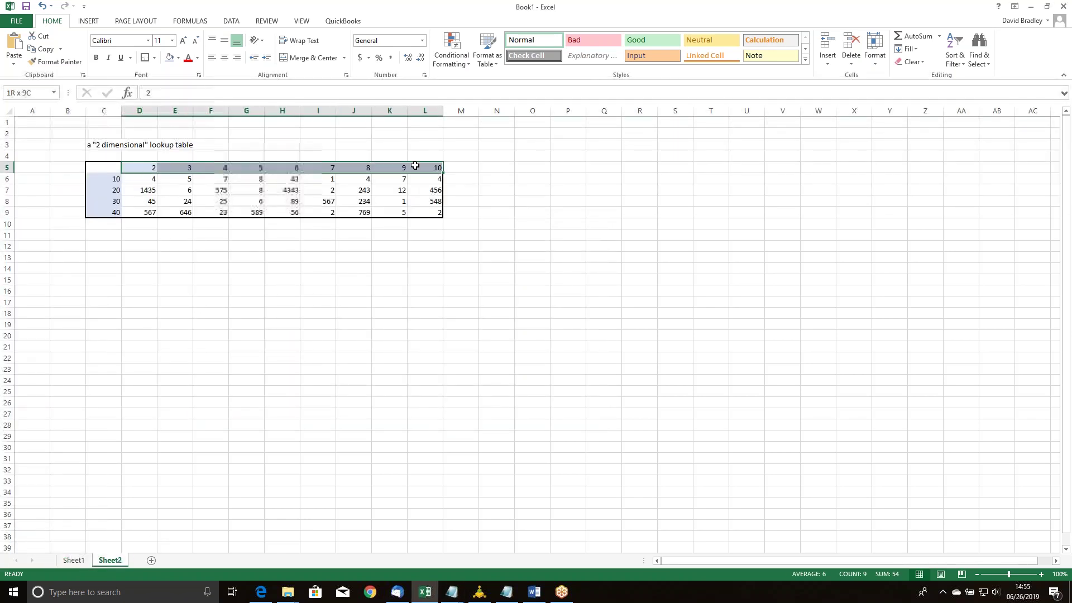
click(106, 179)
drag(106, 178, 100, 211)
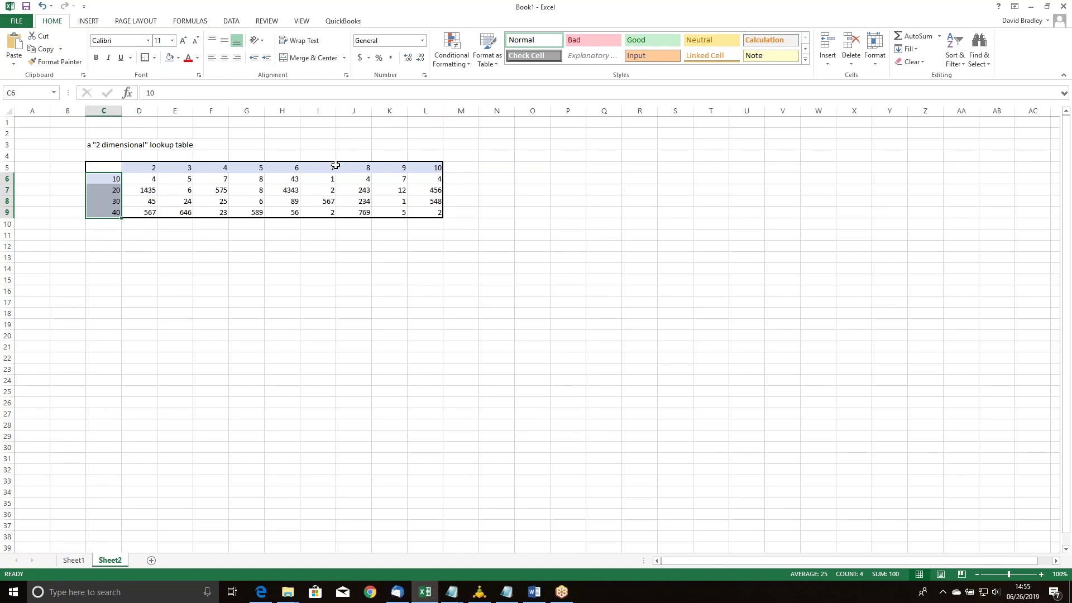
click(289, 167)
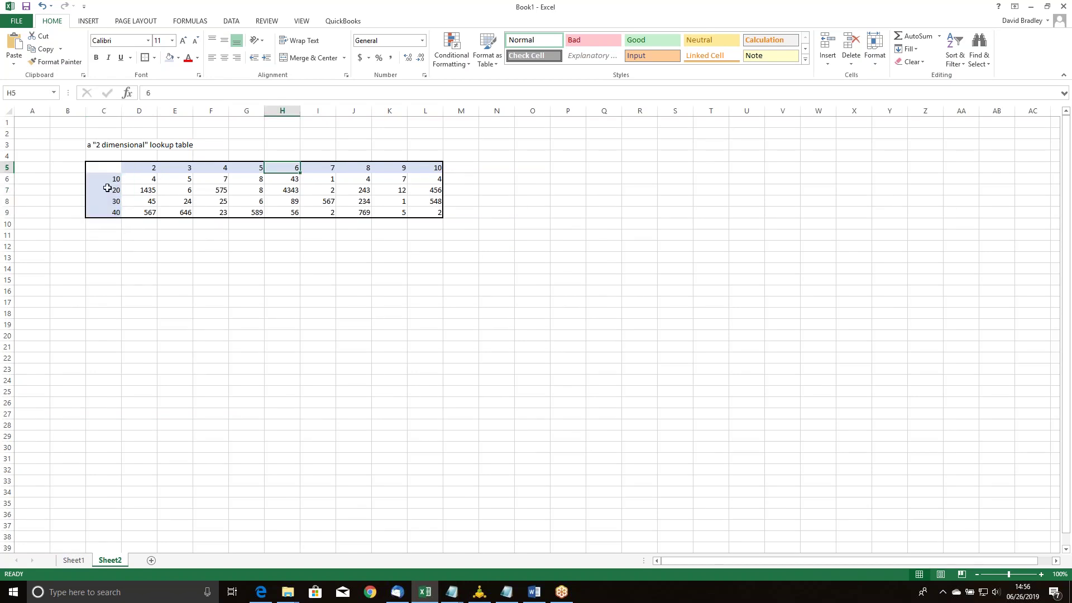
click(277, 191)
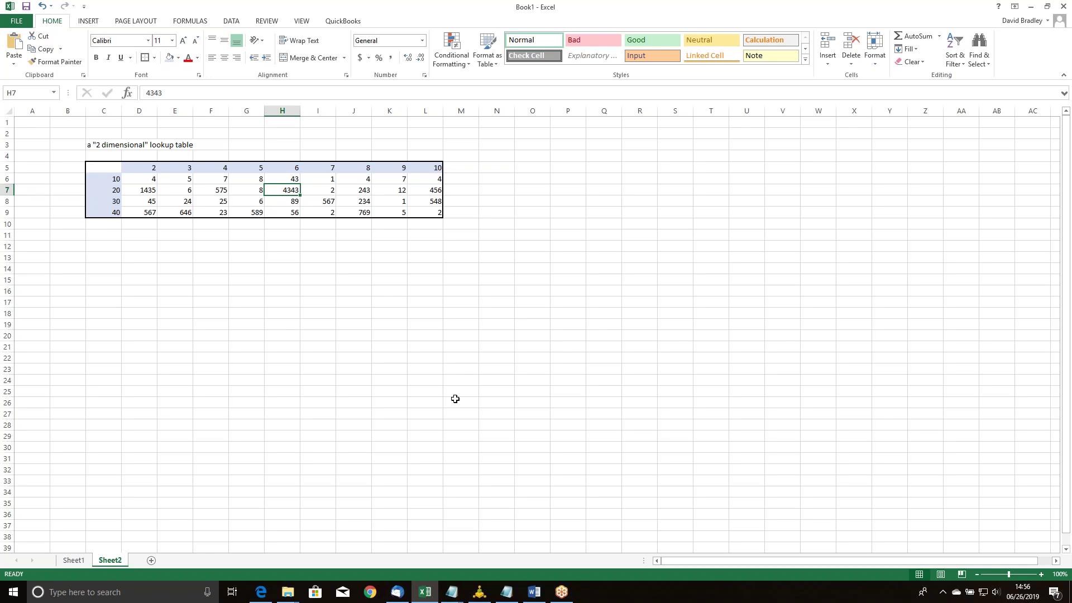
- Bring the untitled 2D-table Notepad file forward, highlight its first x values, and place it below Excel
click(452, 594)
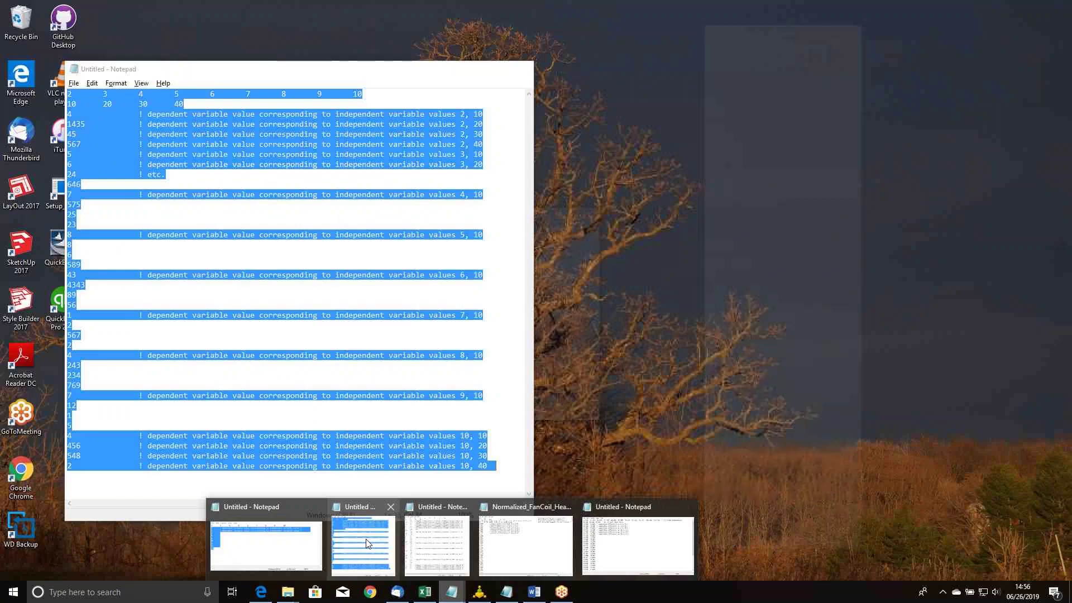
click(366, 536)
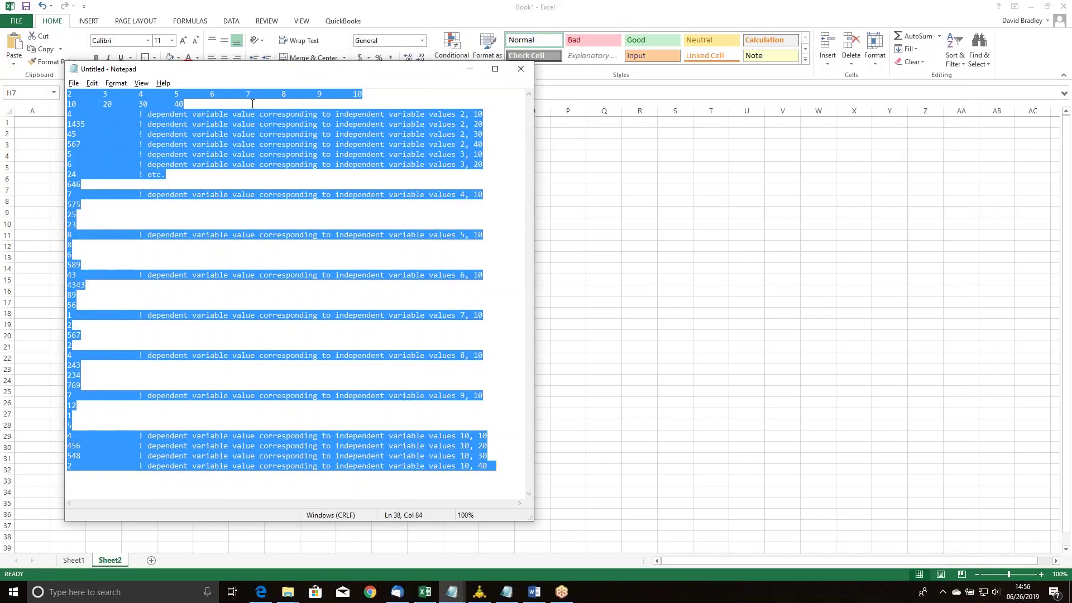
click(217, 105)
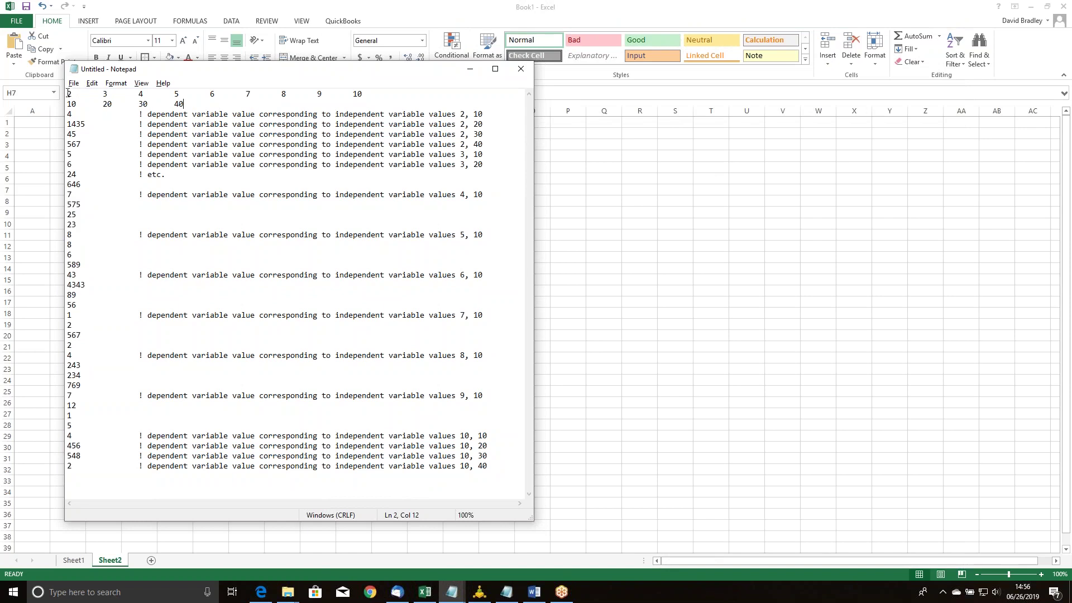
drag(69, 94, 107, 94)
drag(357, 69, 507, 197)
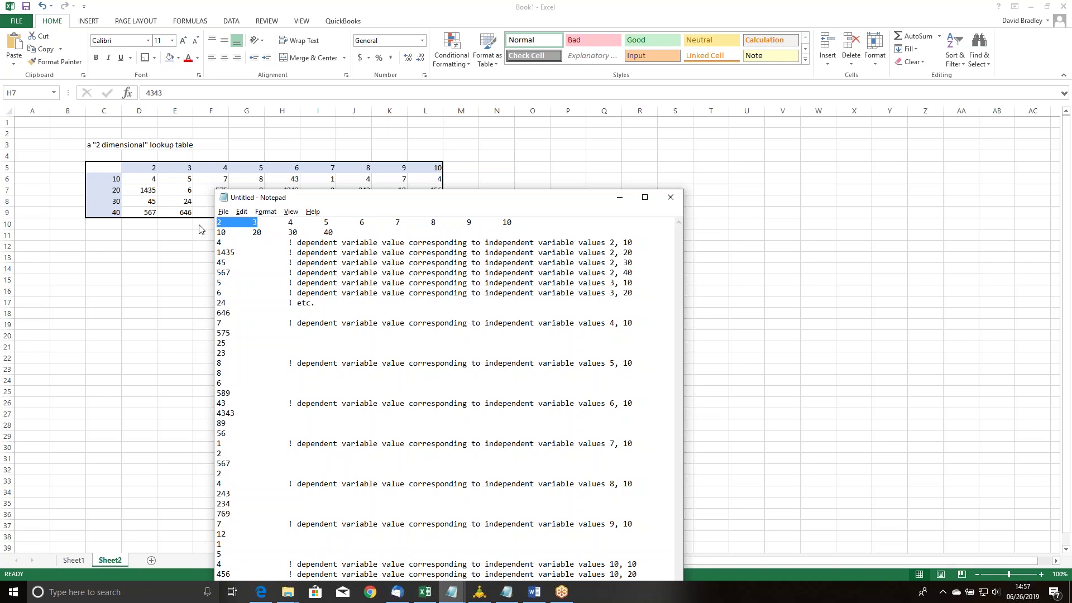
double_click(218, 243)
click(218, 221)
double_click(255, 232)
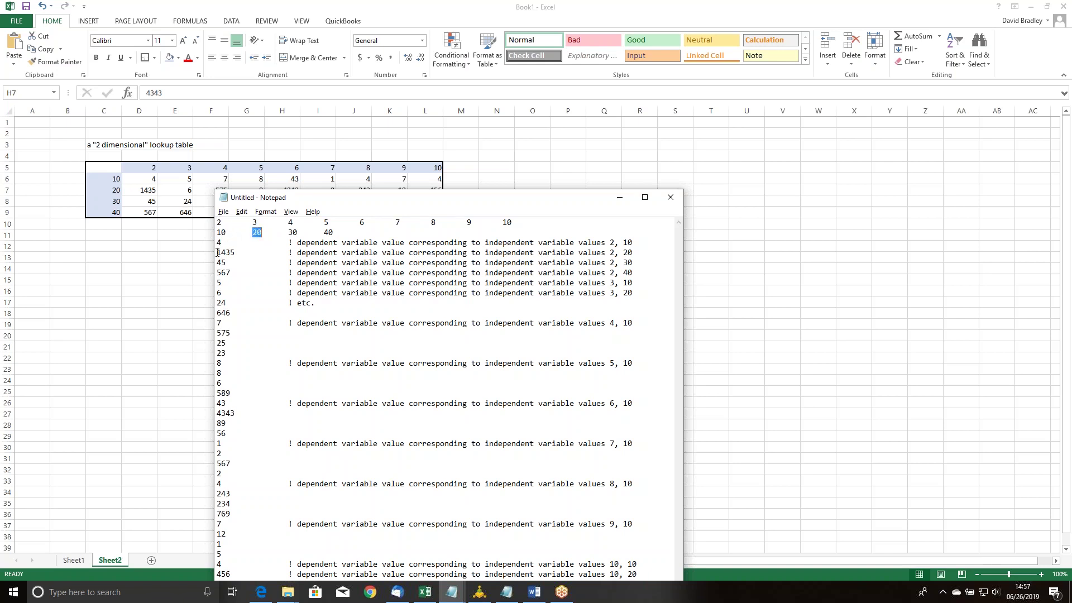
drag(218, 252, 235, 253)
click(218, 223)
click(292, 232)
drag(218, 263, 231, 263)
drag(216, 272, 232, 272)
drag(250, 222, 236, 230)
click(256, 223)
click(328, 233)
click(451, 592)
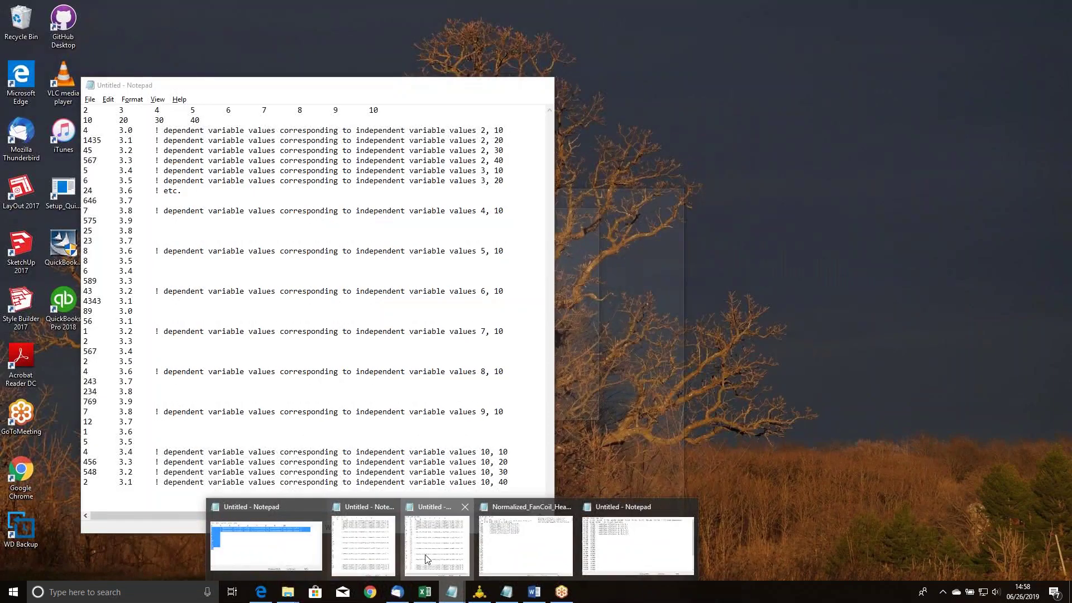
- Reposition the sample file and highlight its x row 2–10, y row 10–40, and value 1435
click(437, 545)
drag(267, 88, 309, 109)
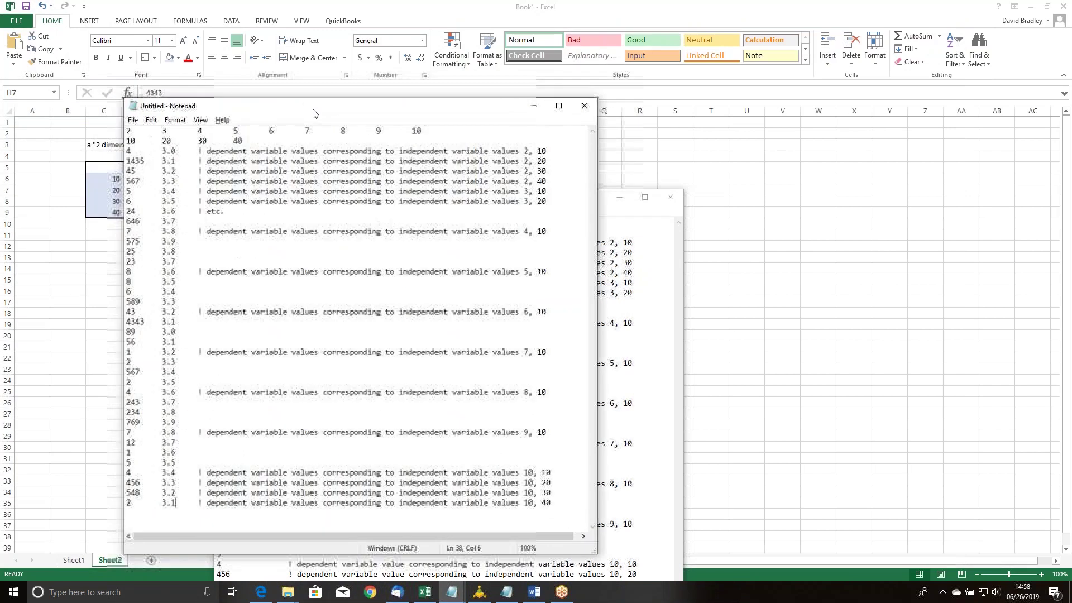
drag(128, 131, 423, 131)
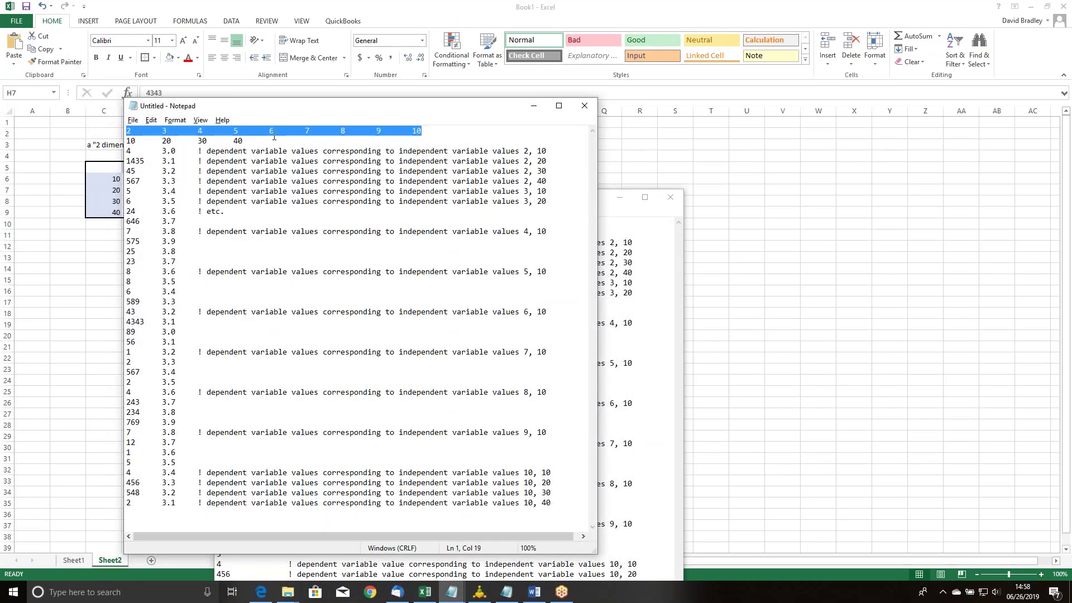
drag(247, 140, 127, 141)
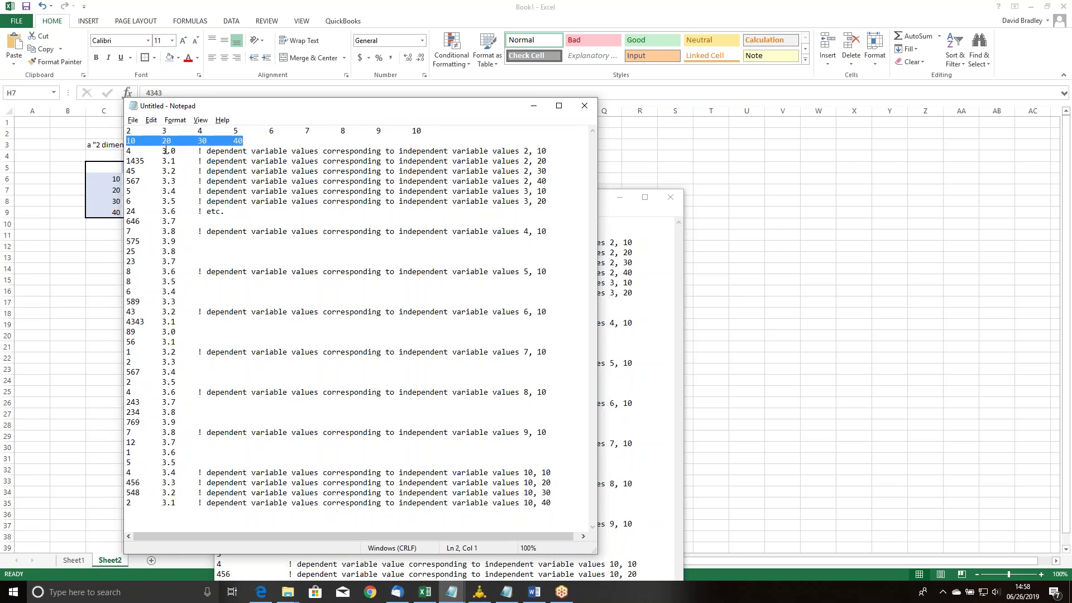
drag(127, 130, 547, 159)
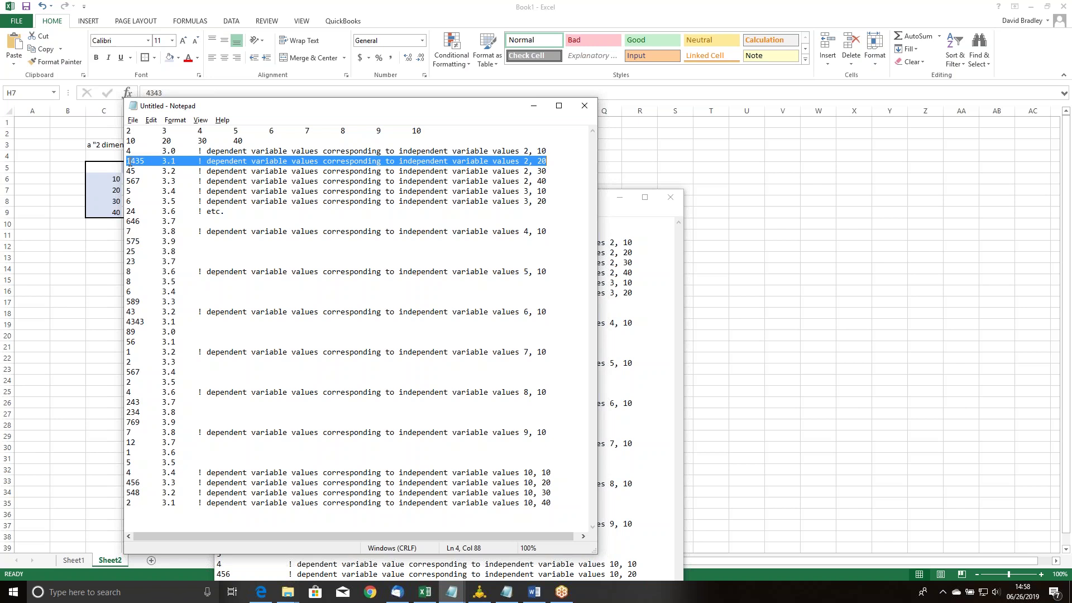
drag(144, 161, 162, 162)
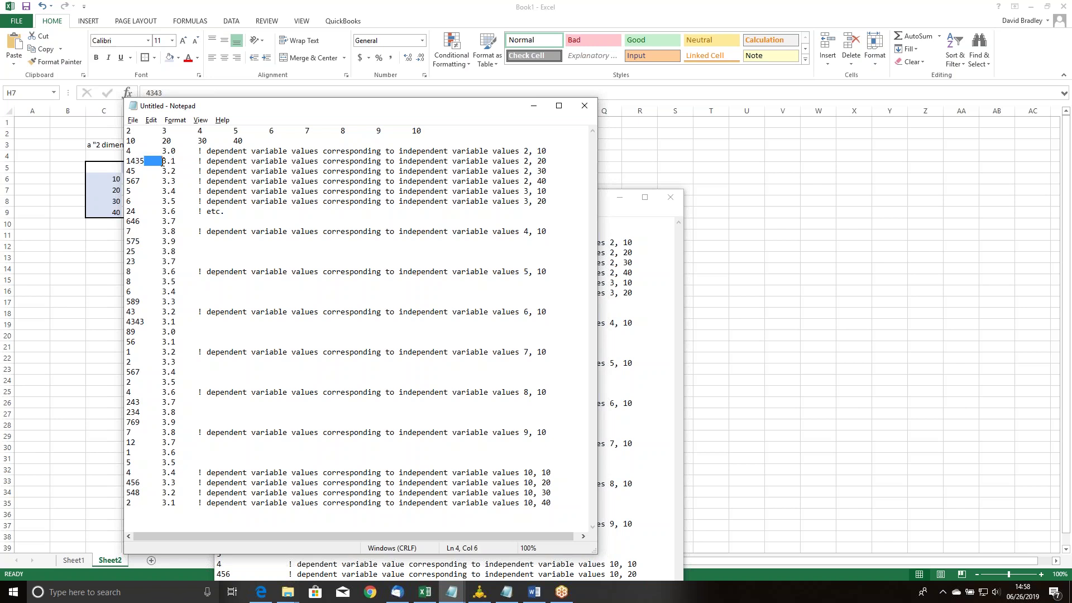
click(174, 161)
- Bring Normalized_FanCoil_Heating.dat forward, reposition it, and highlight its four independent-value header lines
mouse_move(451, 592)
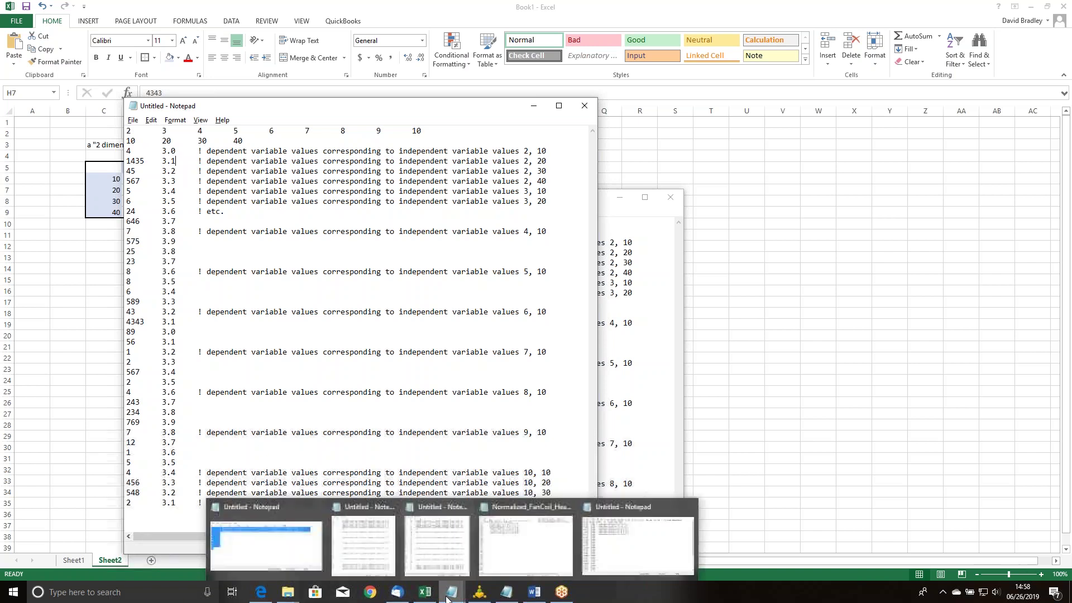
click(500, 551)
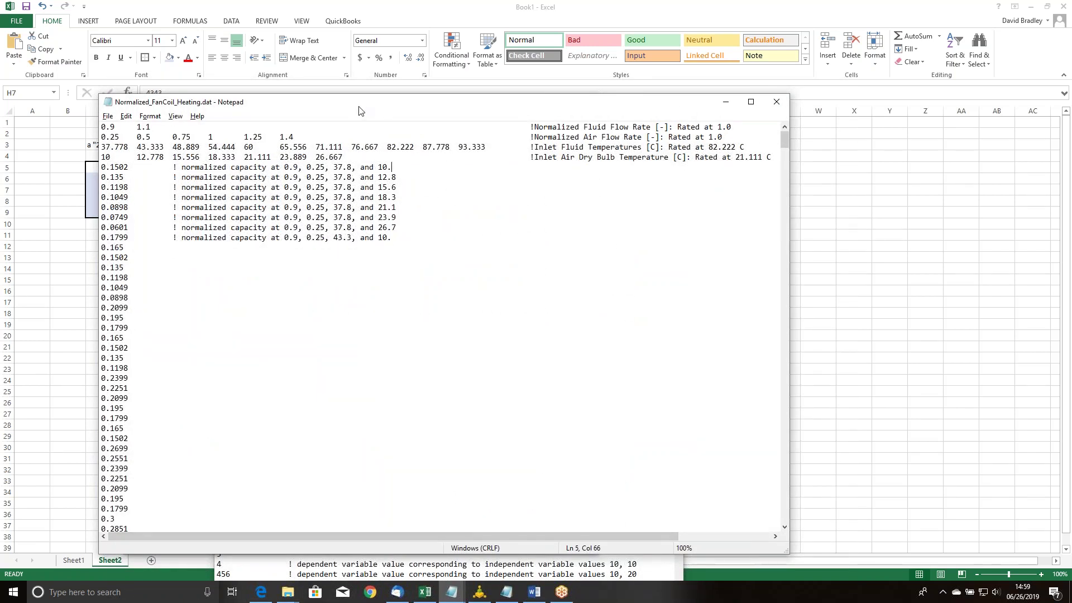
drag(359, 106, 326, 93)
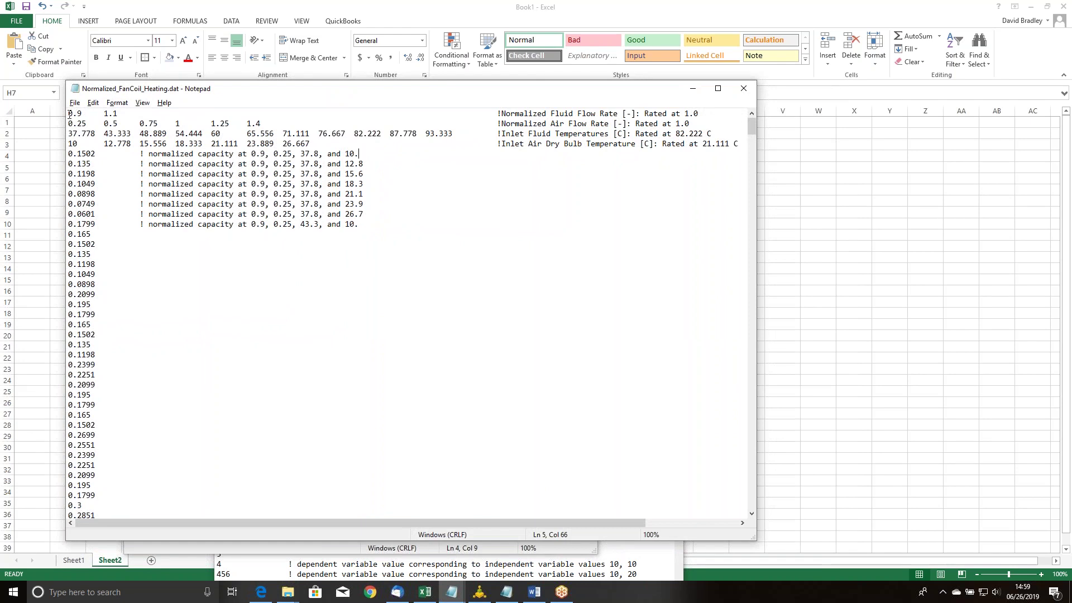
drag(69, 113, 615, 144)
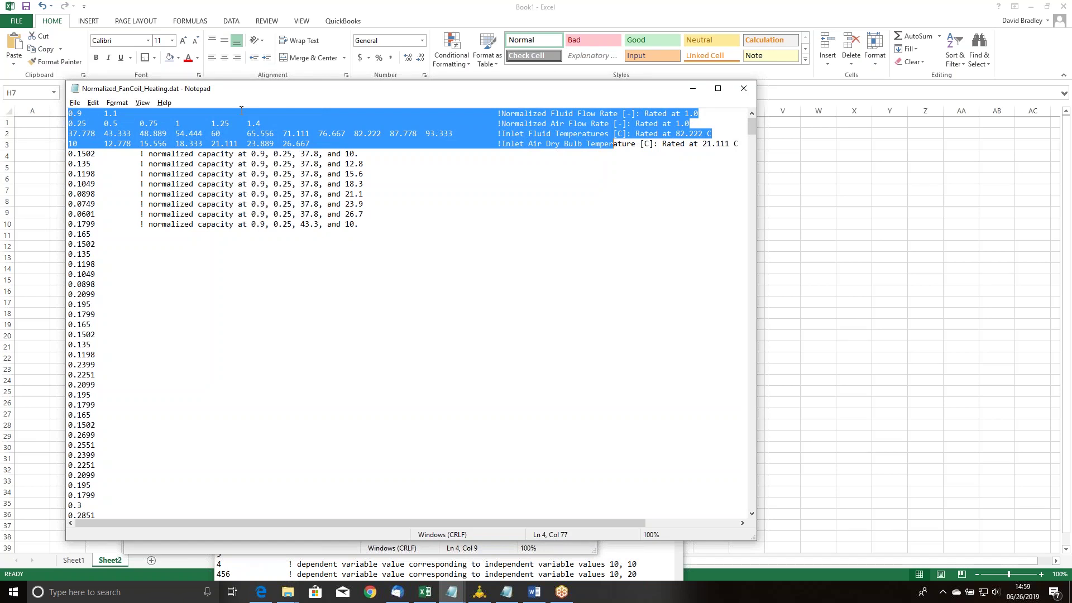
drag(285, 90, 261, 89)
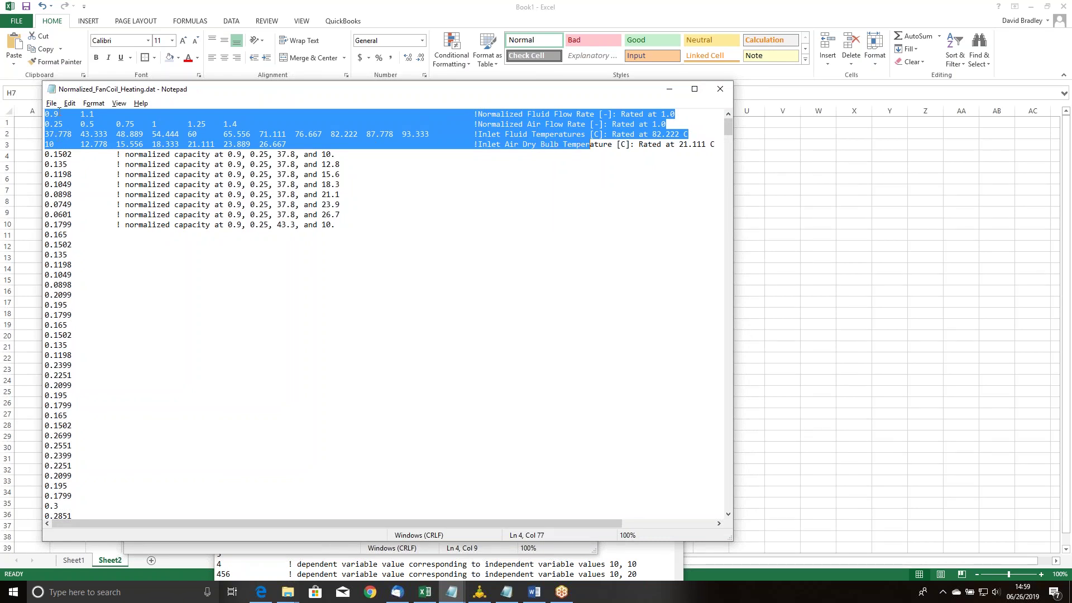
- Open the Type751 boiler's Efficiency.Dat file from its External Files tab
click(479, 592)
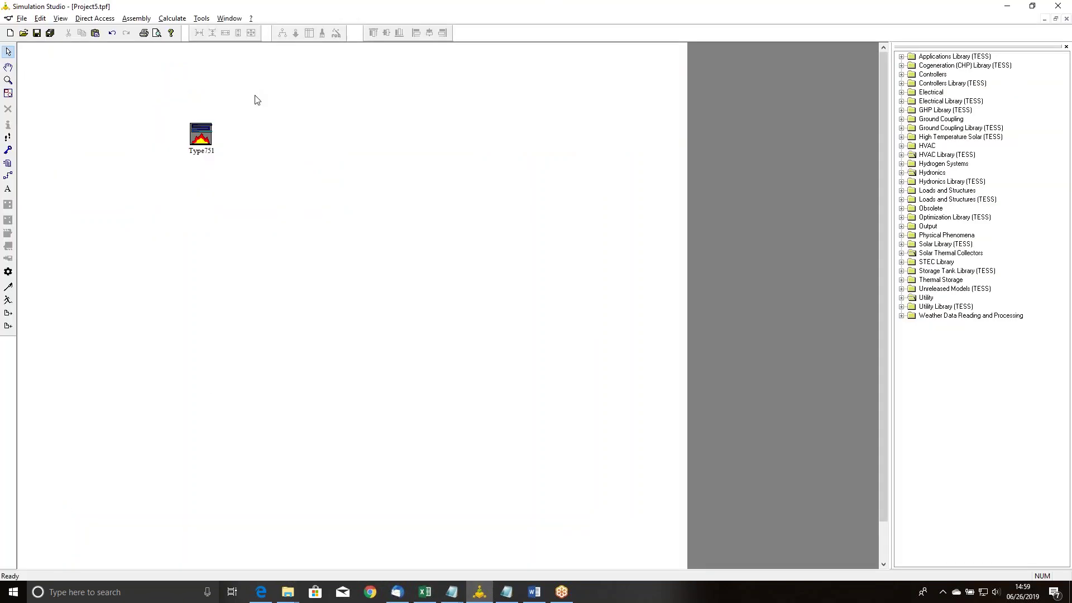
drag(204, 137, 228, 149)
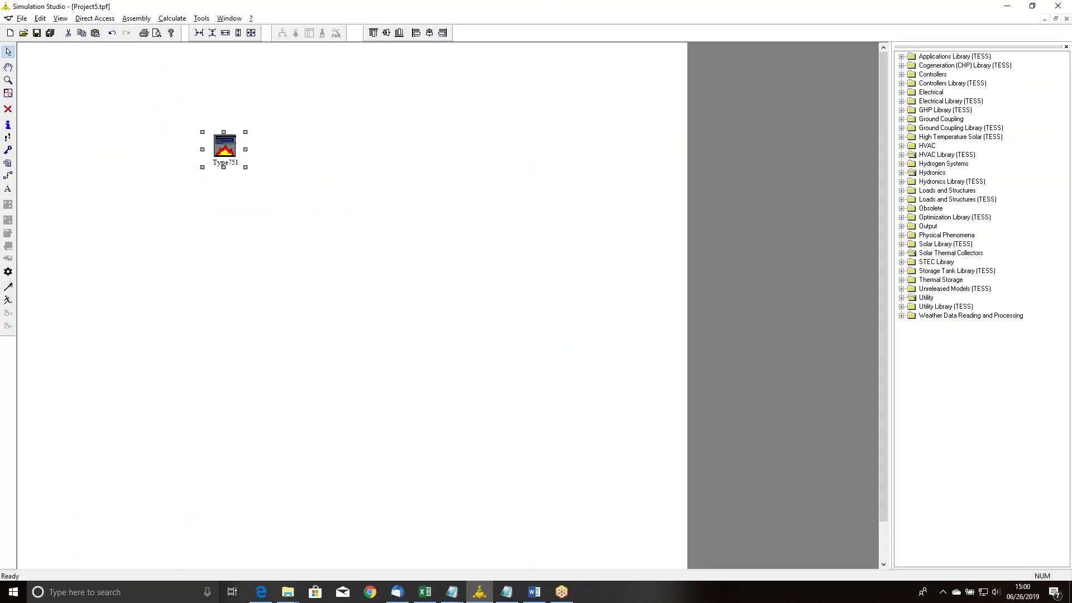
double_click(225, 148)
click(475, 207)
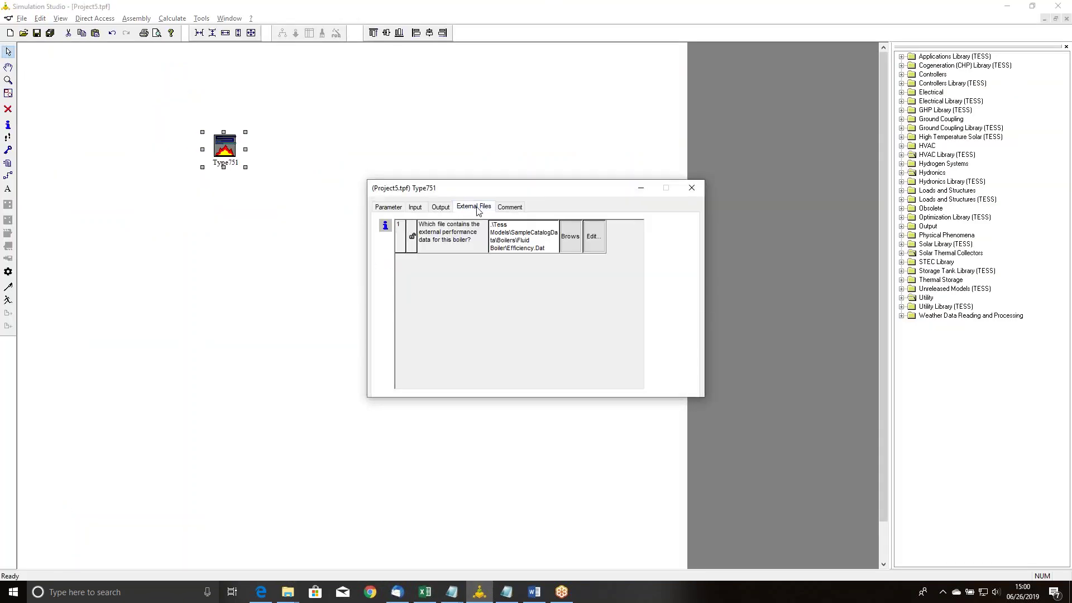
click(594, 236)
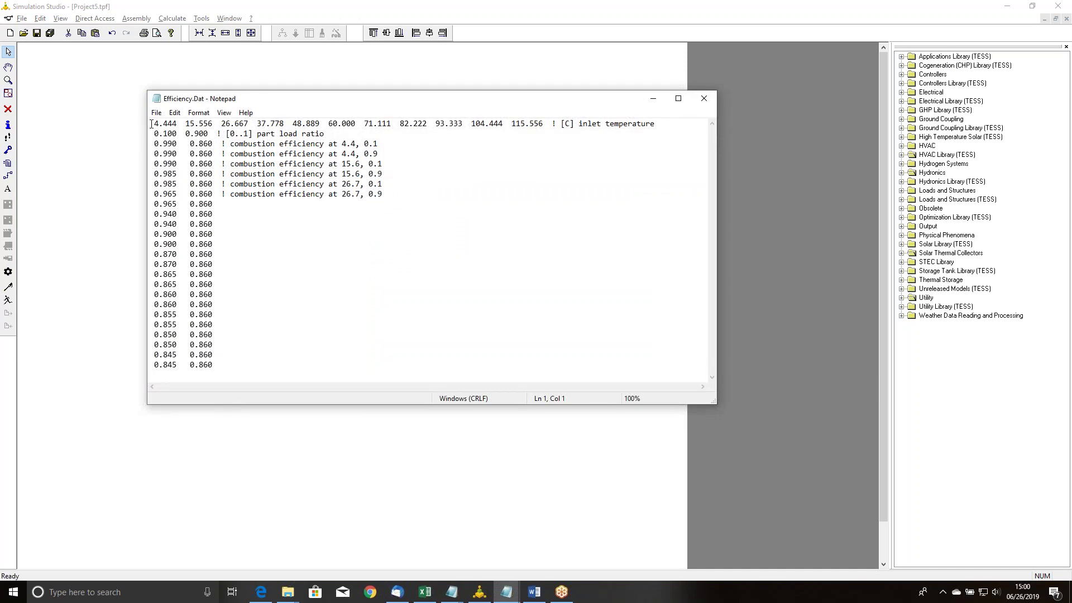
- Highlight Efficiency.Dat's inlet temperature and part load ratio lines, then return to the boiler's parameters
drag(149, 125, 150, 156)
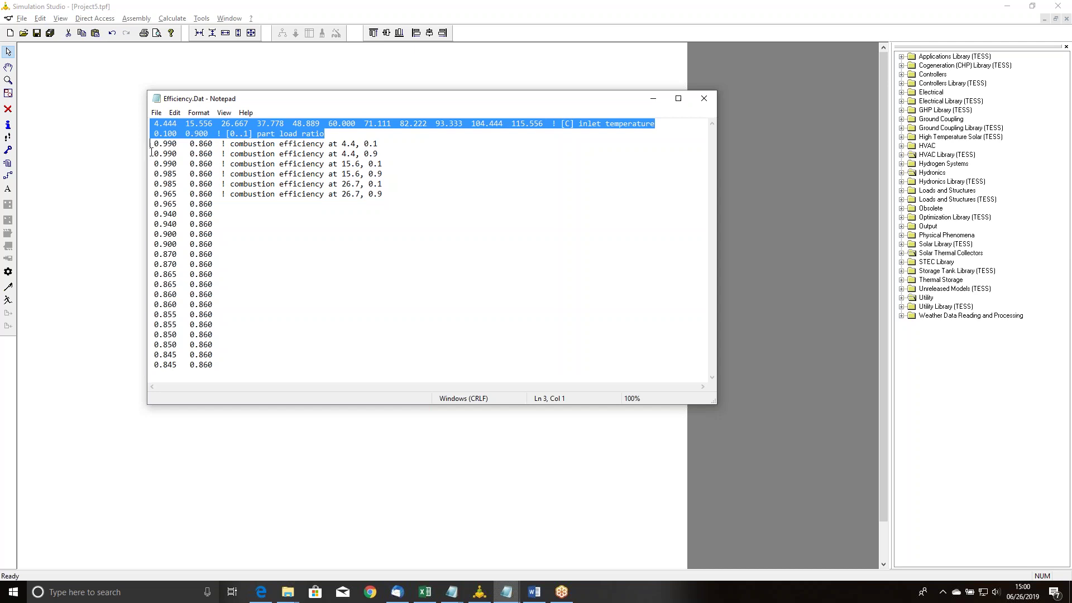
click(150, 144)
drag(150, 144, 224, 144)
click(297, 78)
click(382, 209)
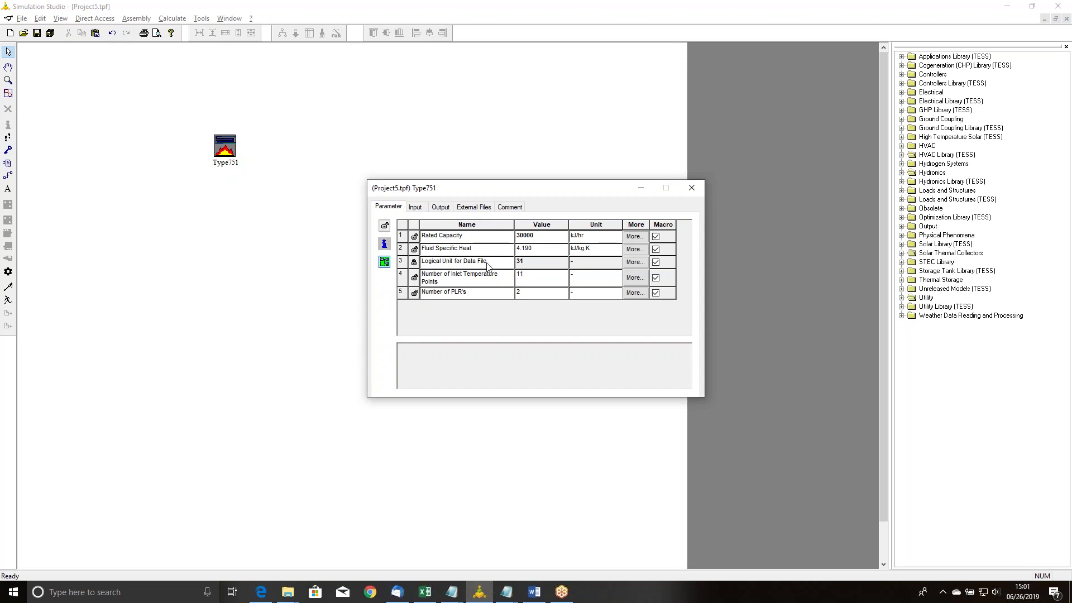
- Reopen Efficiency.Dat and mark its inlet temperature row and two part load ratio values
click(480, 209)
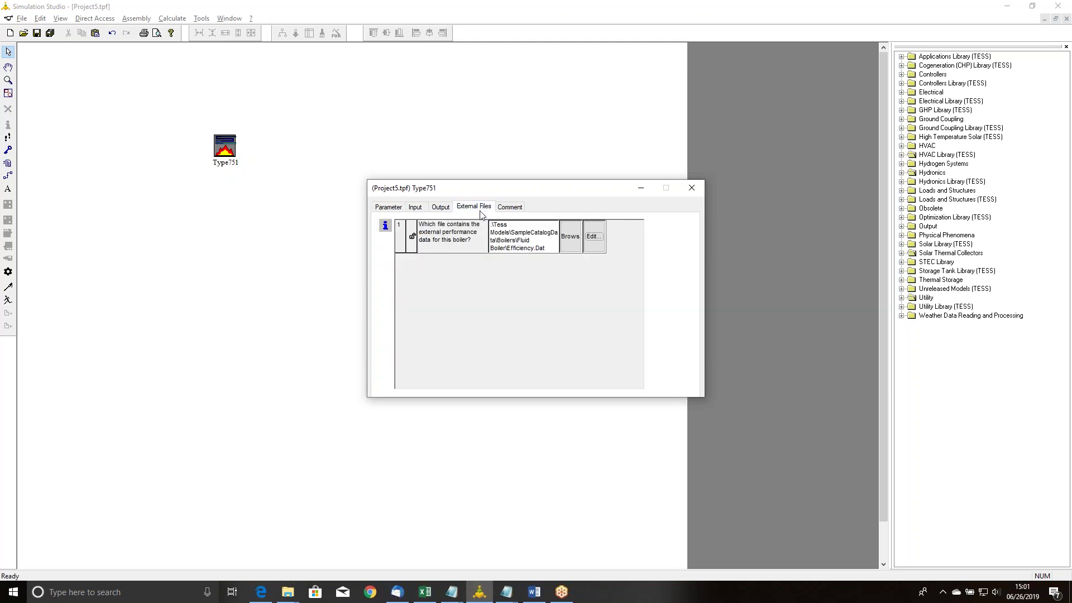
click(389, 207)
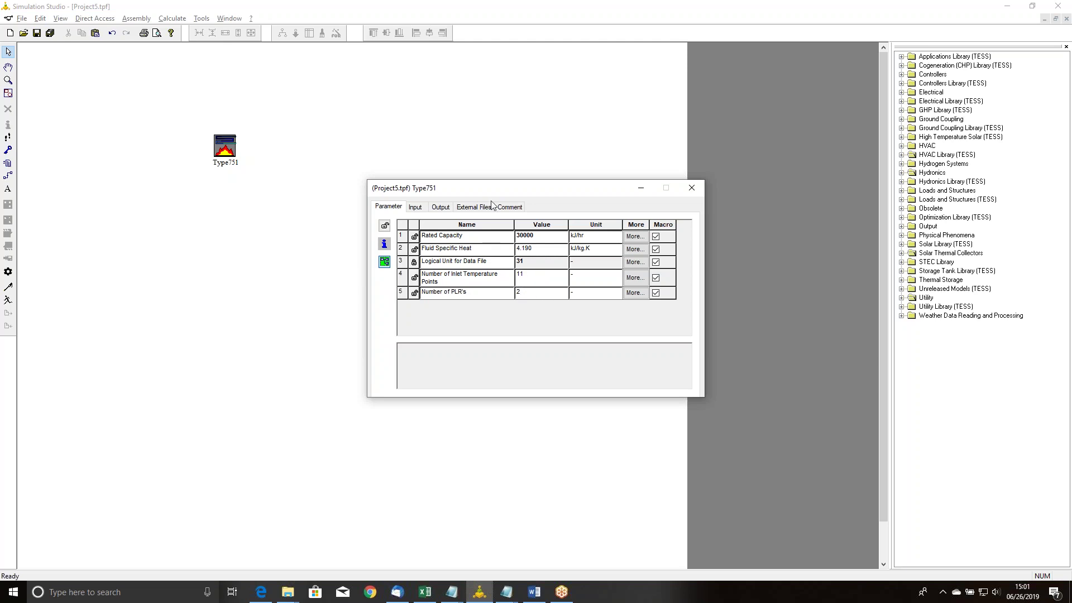
drag(494, 189, 324, 212)
click(311, 231)
click(409, 260)
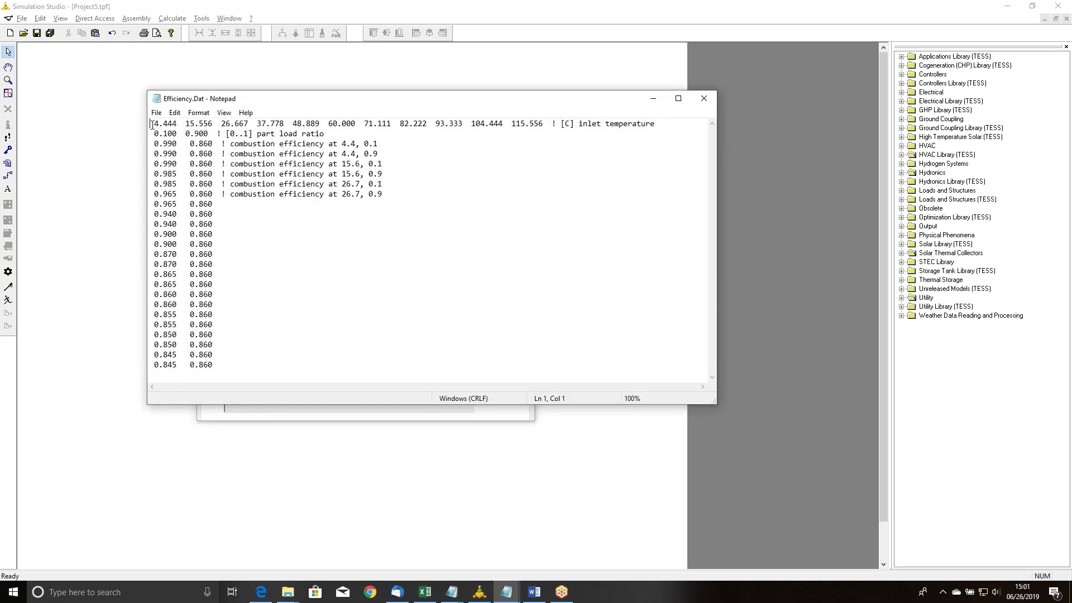
drag(150, 124, 545, 123)
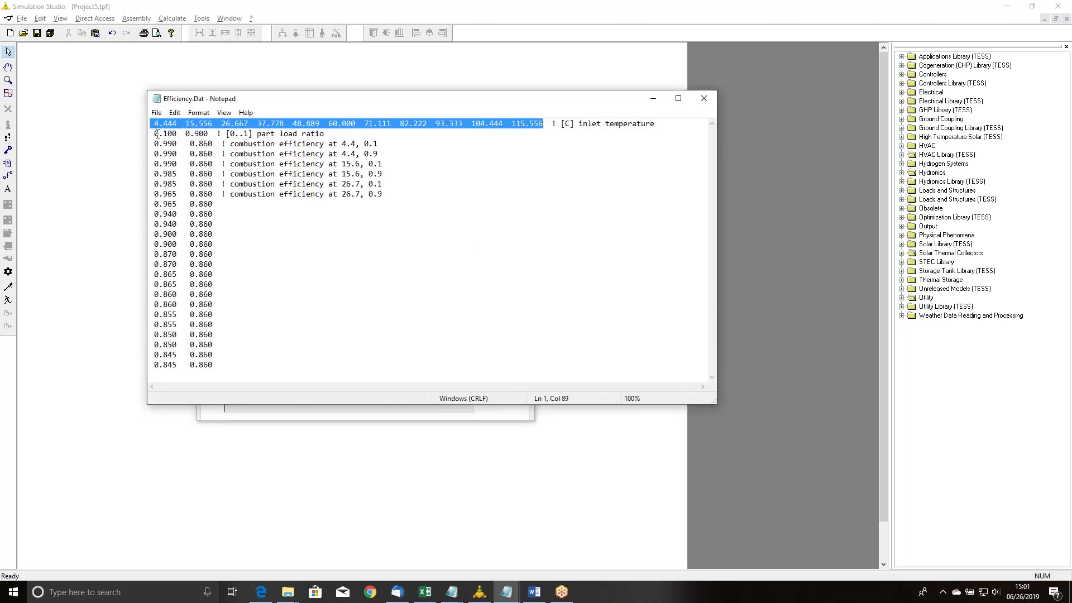
drag(155, 134, 217, 135)
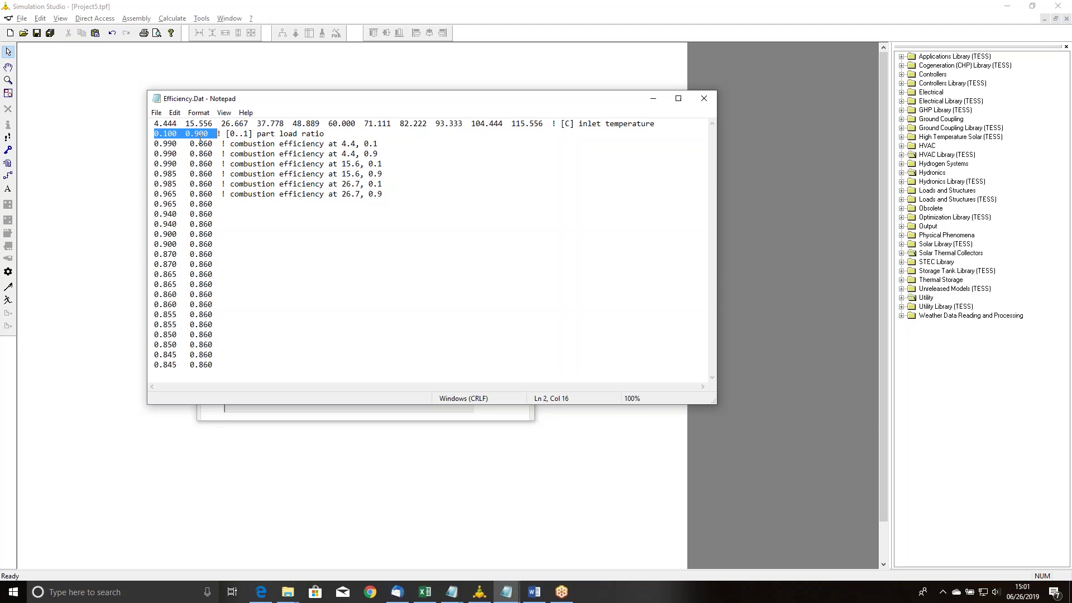
- Point out the inlet temperature range from 60.000 to 115.556 in Efficiency.Dat
click(156, 123)
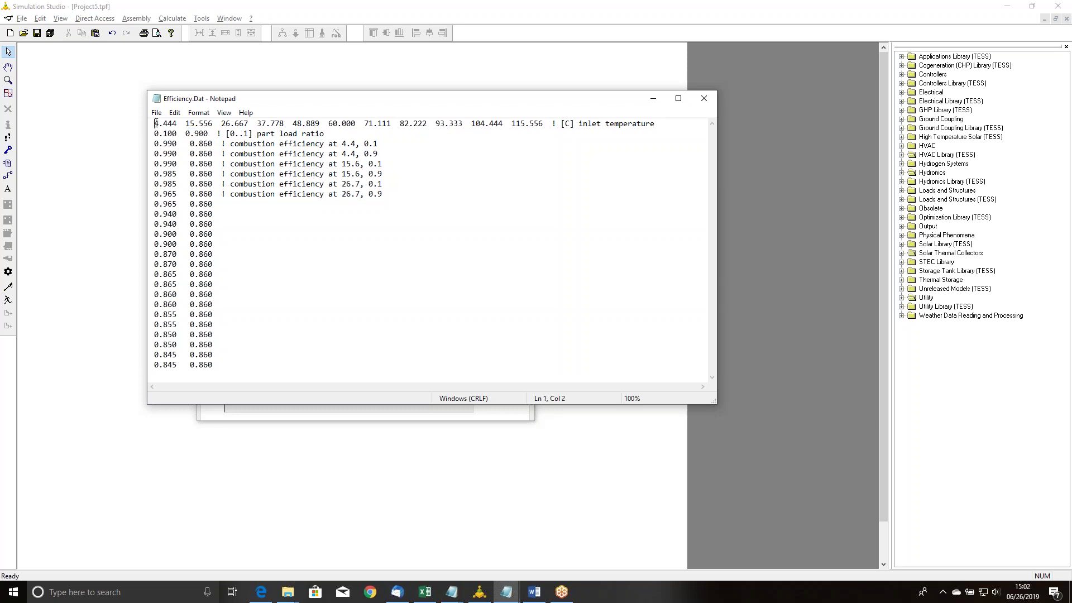
click(223, 123)
click(331, 123)
click(370, 124)
click(517, 123)
- Return to the Type751 parameters, close them, and run the simulation through to completion
click(355, 447)
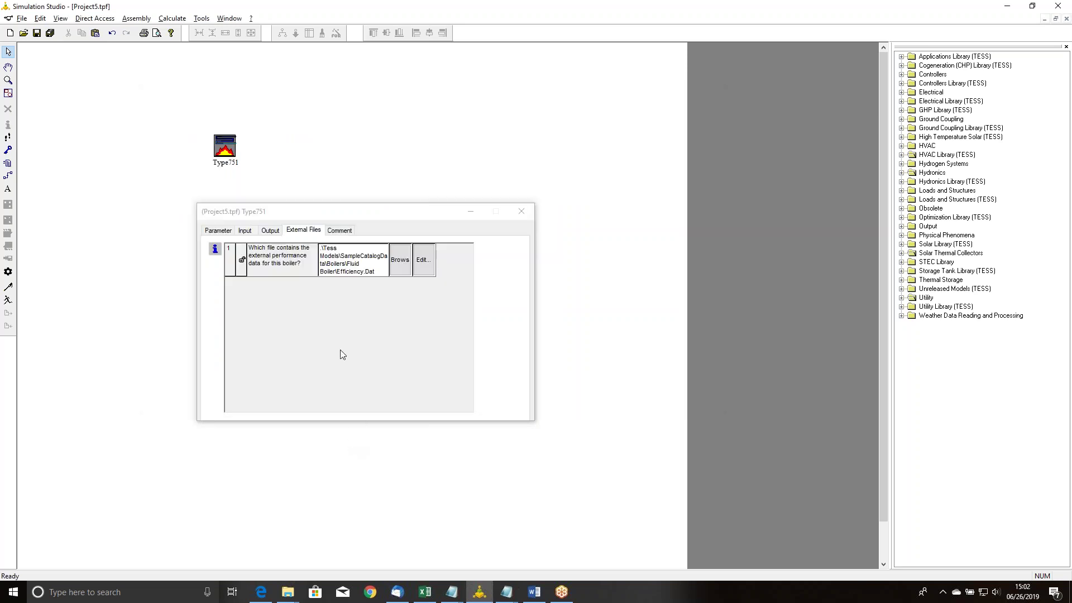
click(218, 231)
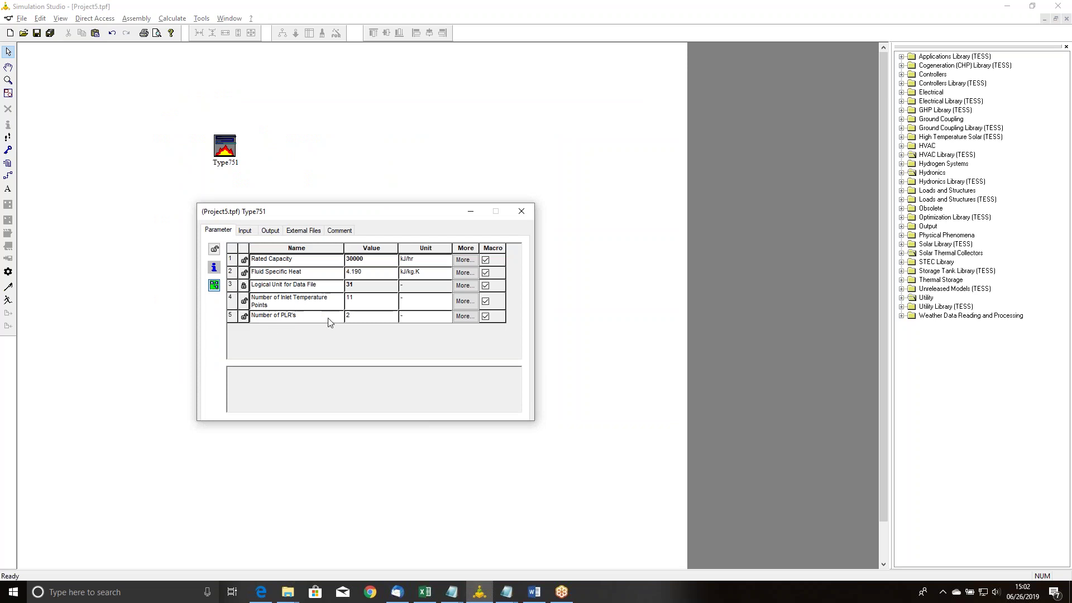
key(alt+Tab)
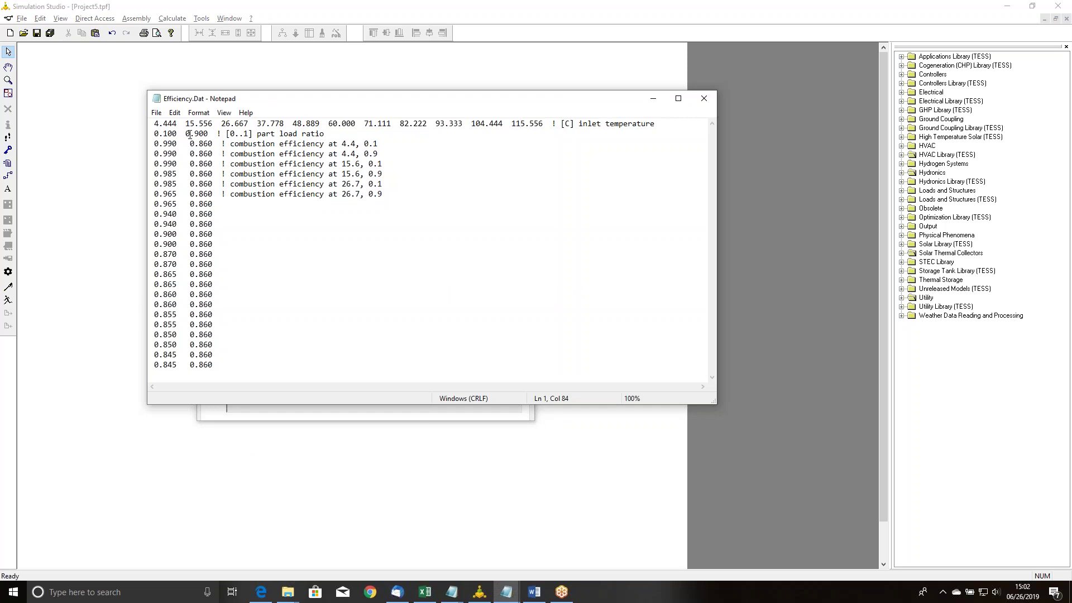
key(alt+Tab)
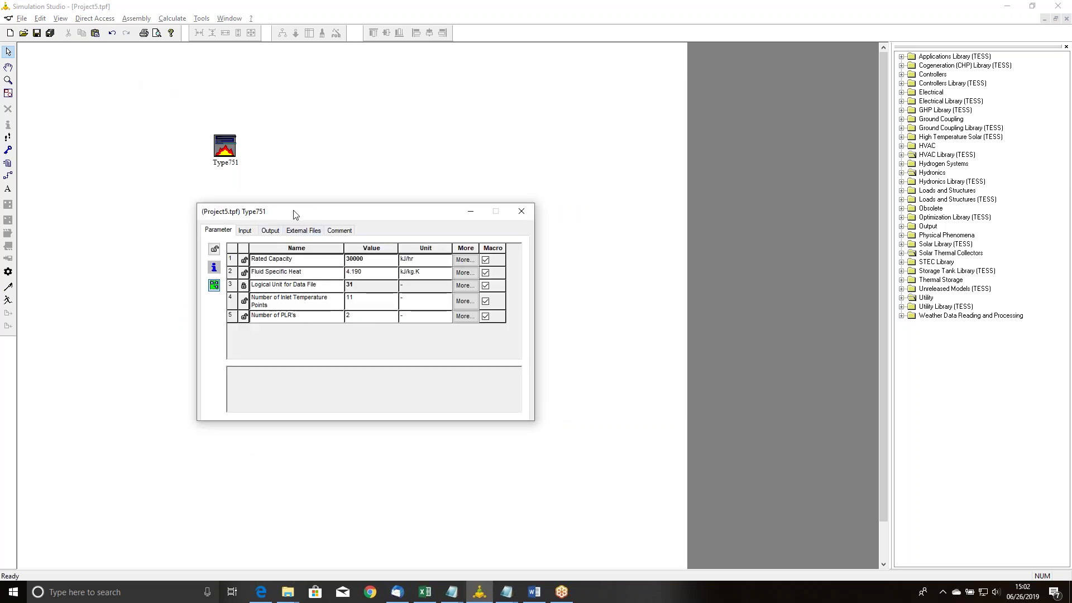
click(521, 211)
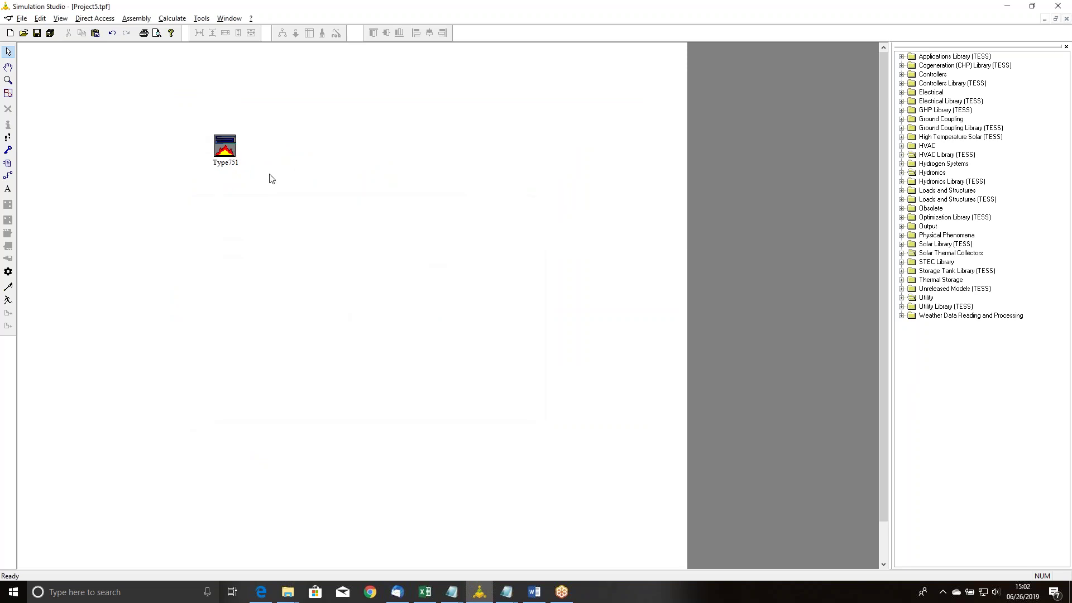
key(F8)
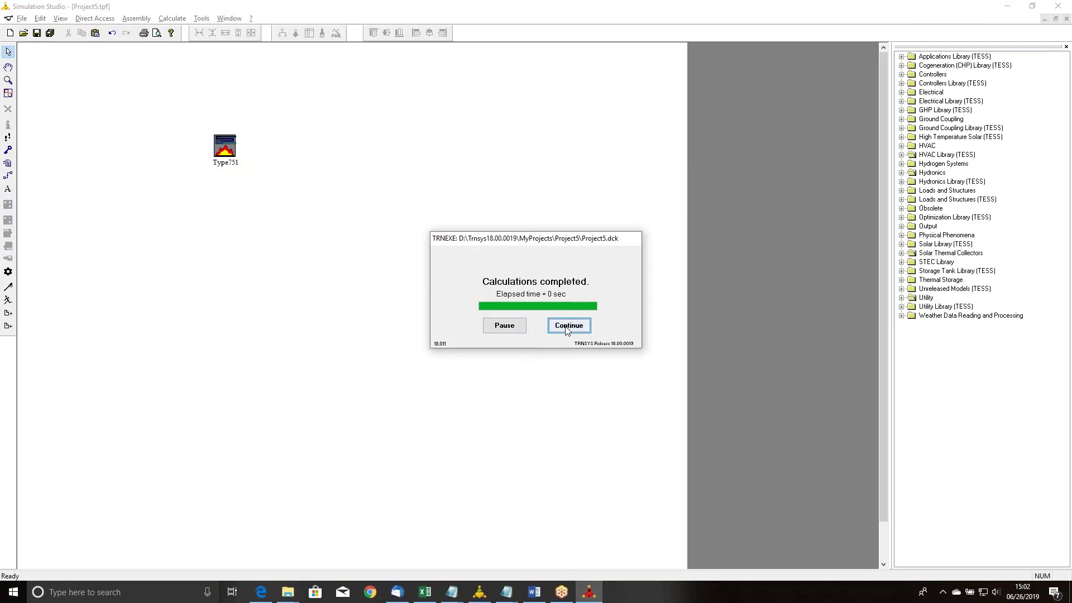
click(569, 326)
- Change Type751's Number of PLR's parameter to 3
double_click(223, 151)
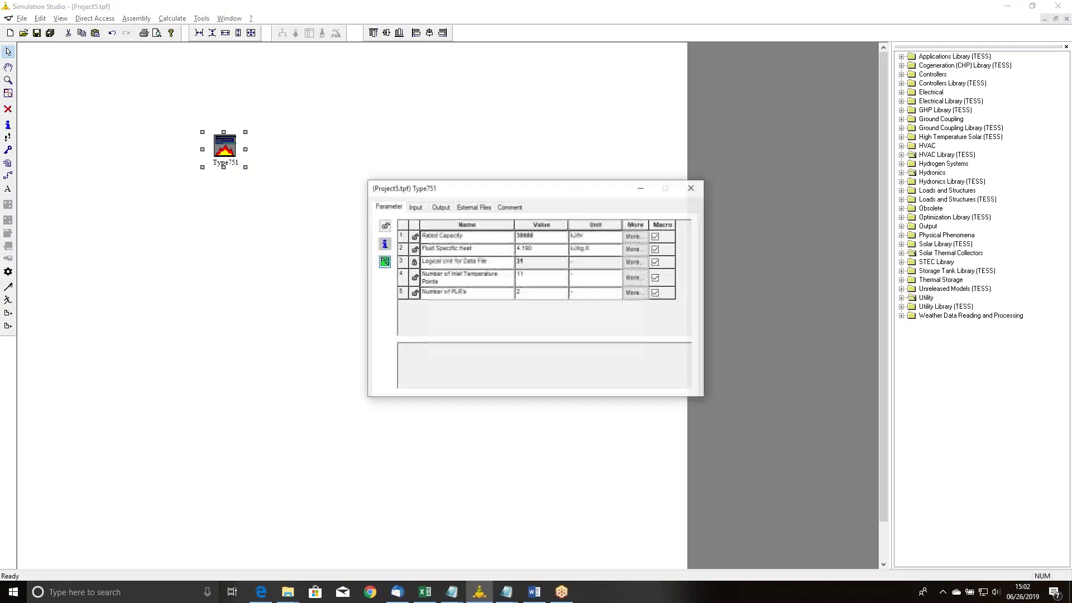
click(529, 298)
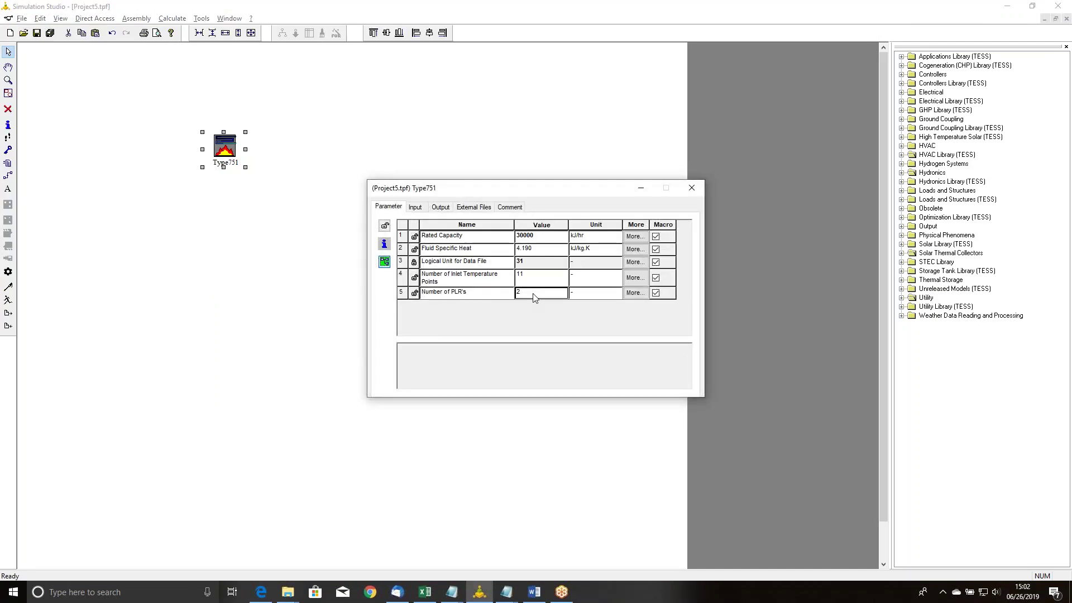
text(3)
click(527, 282)
click(688, 190)
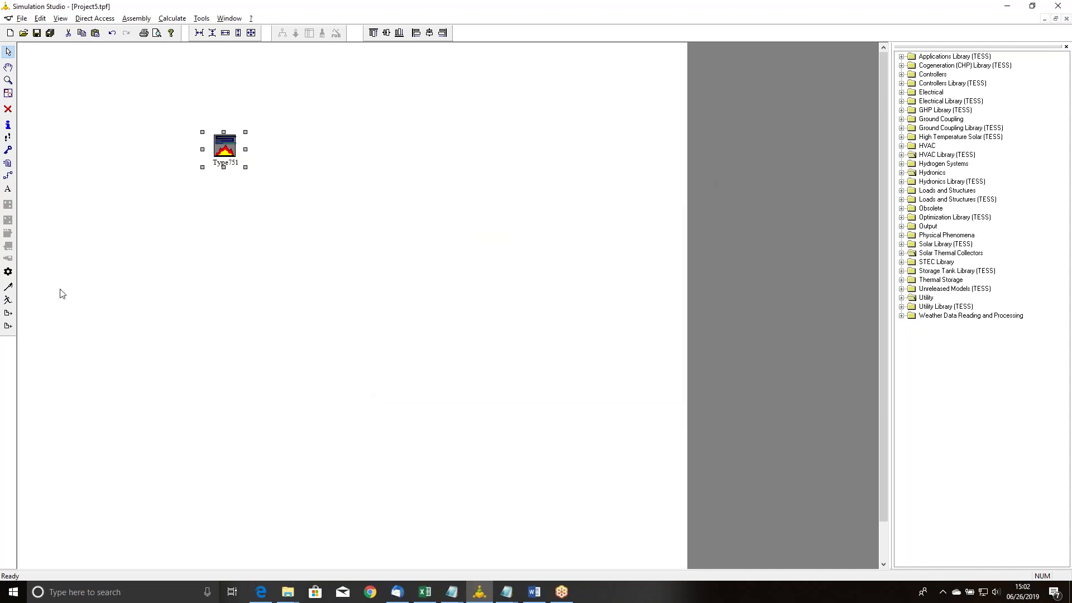
- Rerun the simulation, then read the expanded Type751 data-file error in the log and close it
key(F8)
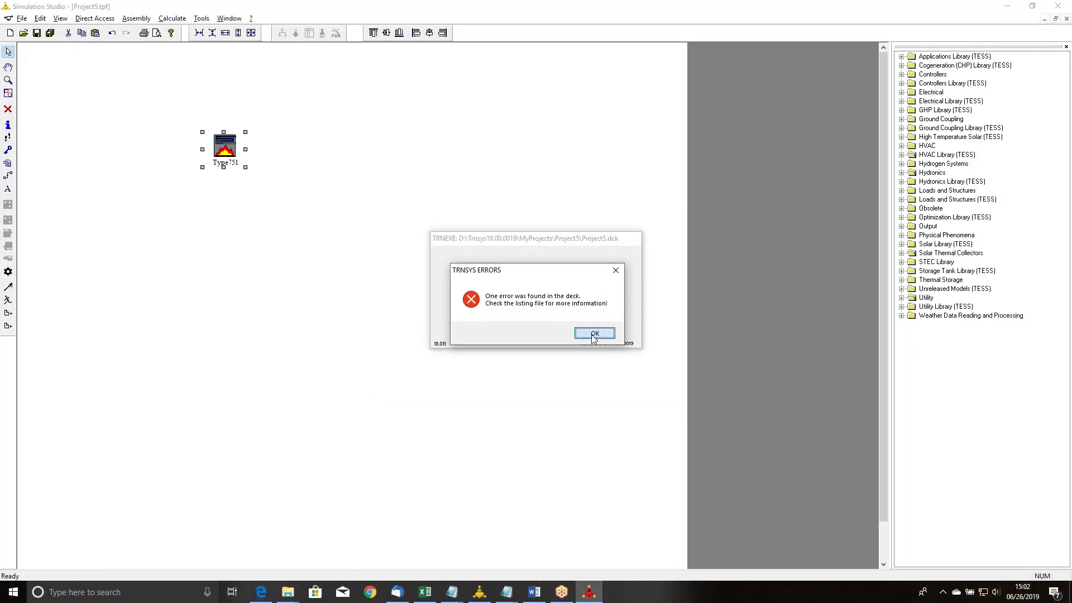
click(594, 334)
click(562, 193)
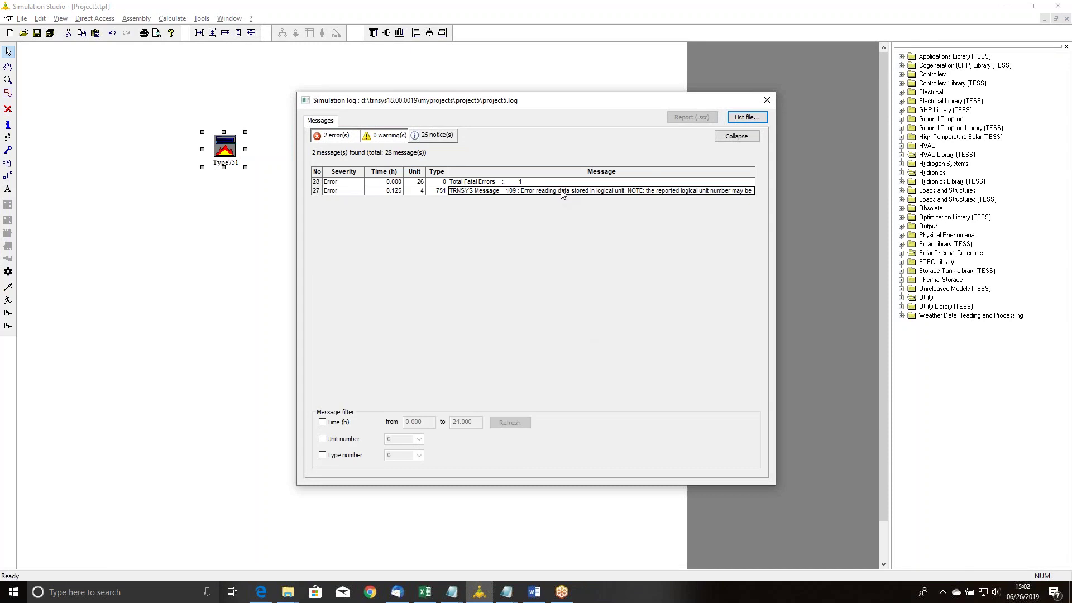
click(561, 195)
drag(546, 108, 491, 106)
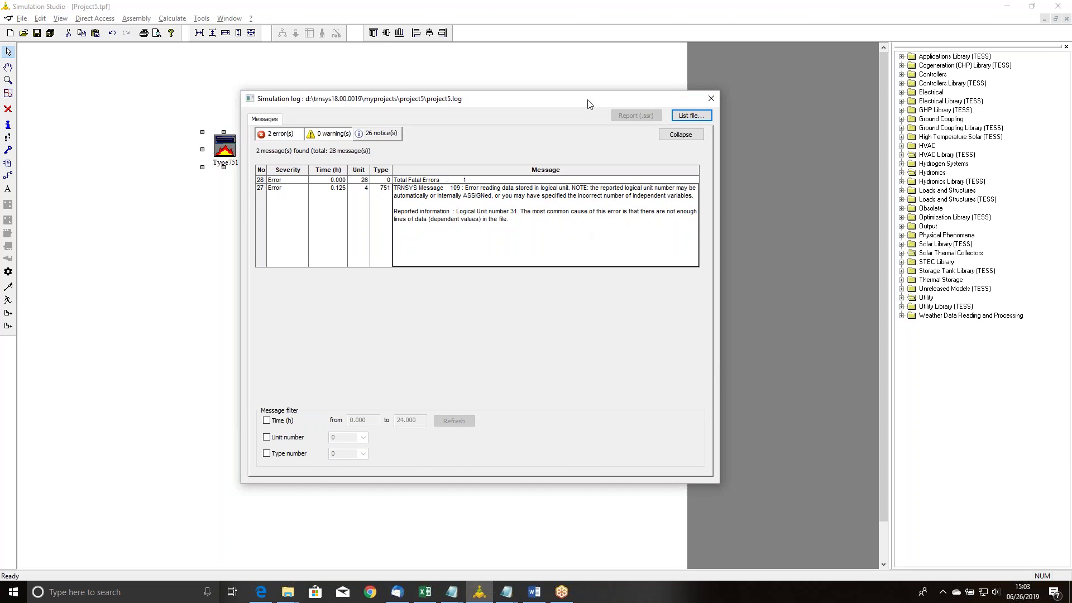
drag(587, 100, 579, 100)
click(692, 100)
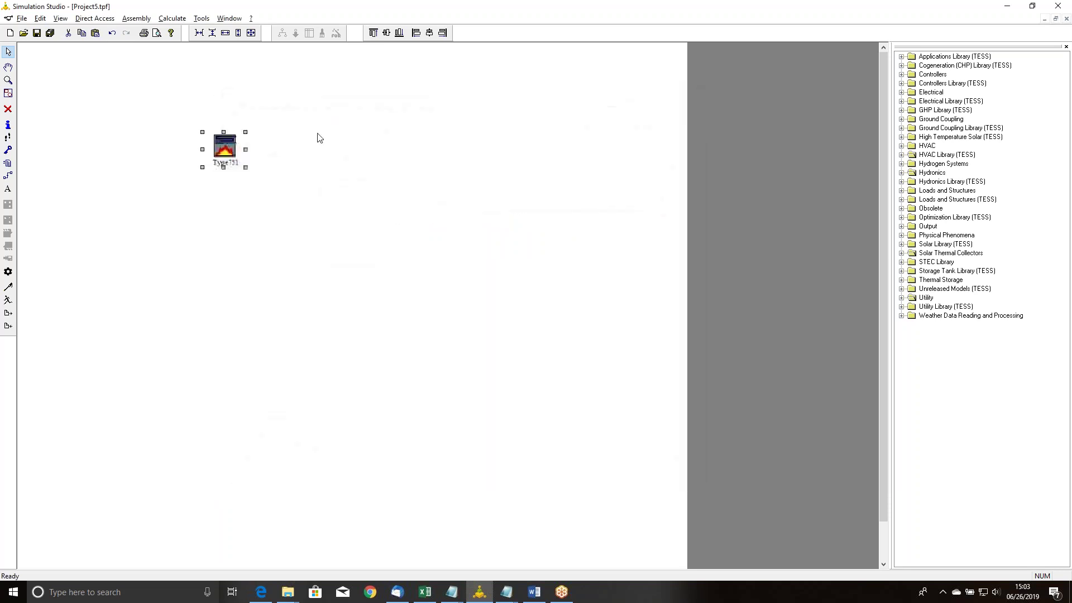
double_click(226, 148)
click(479, 207)
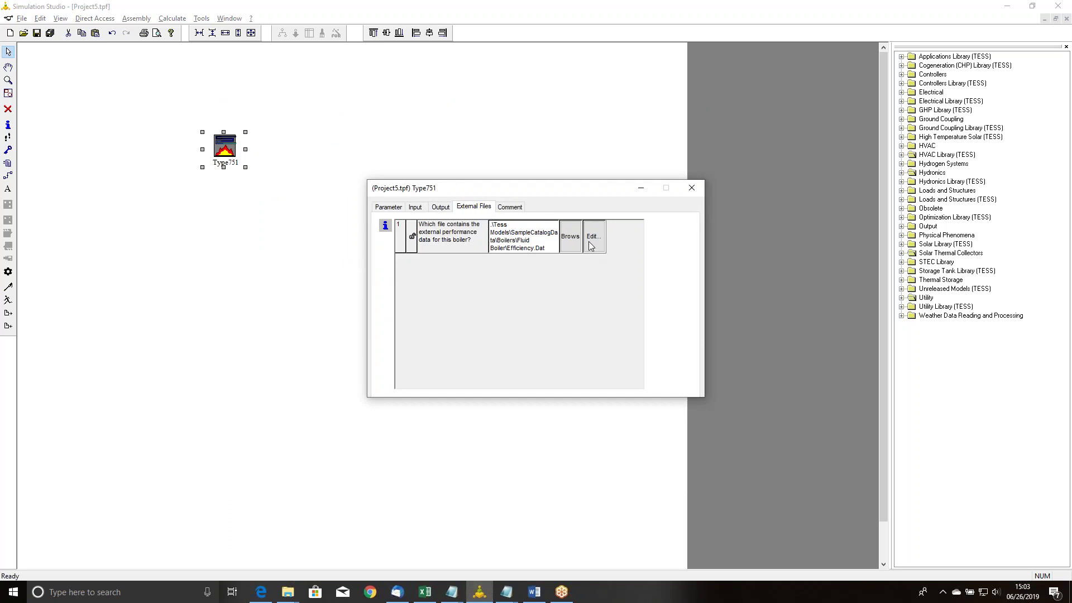
mouse_move(505, 596)
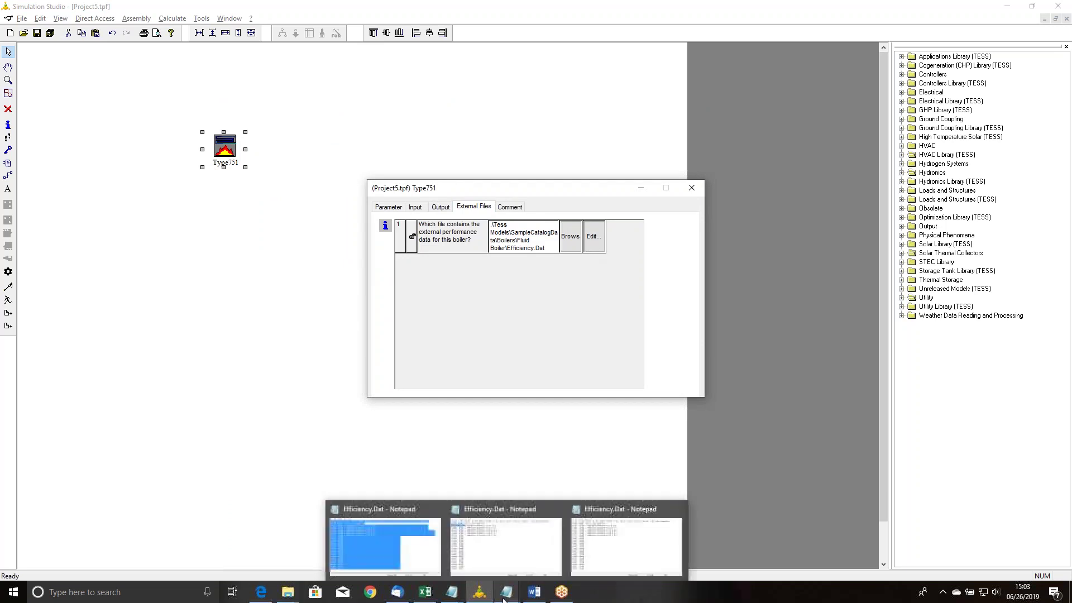
mouse_move(451, 593)
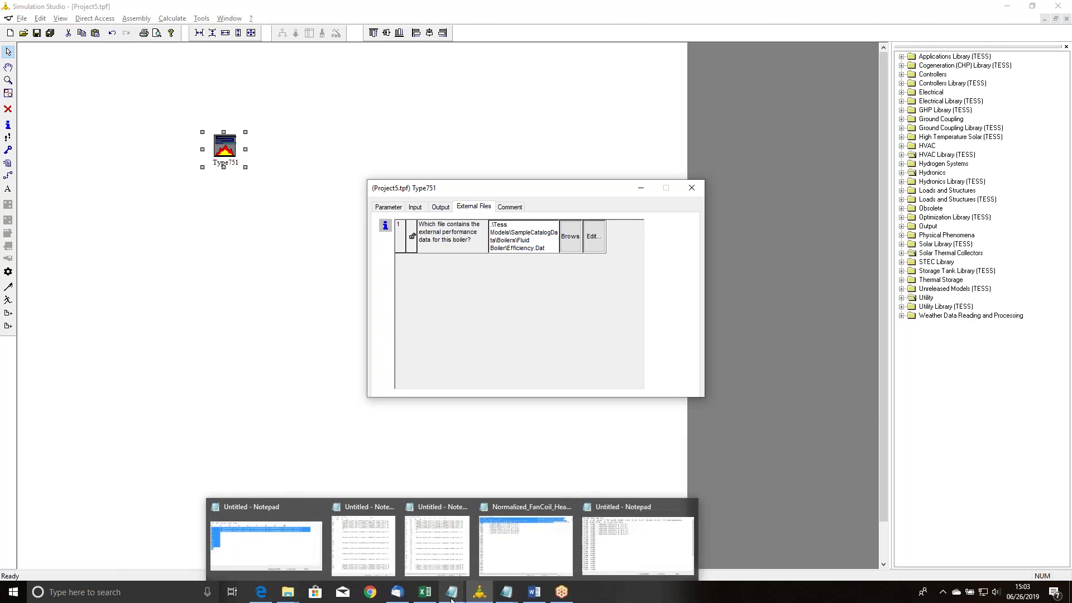
mouse_move(625, 572)
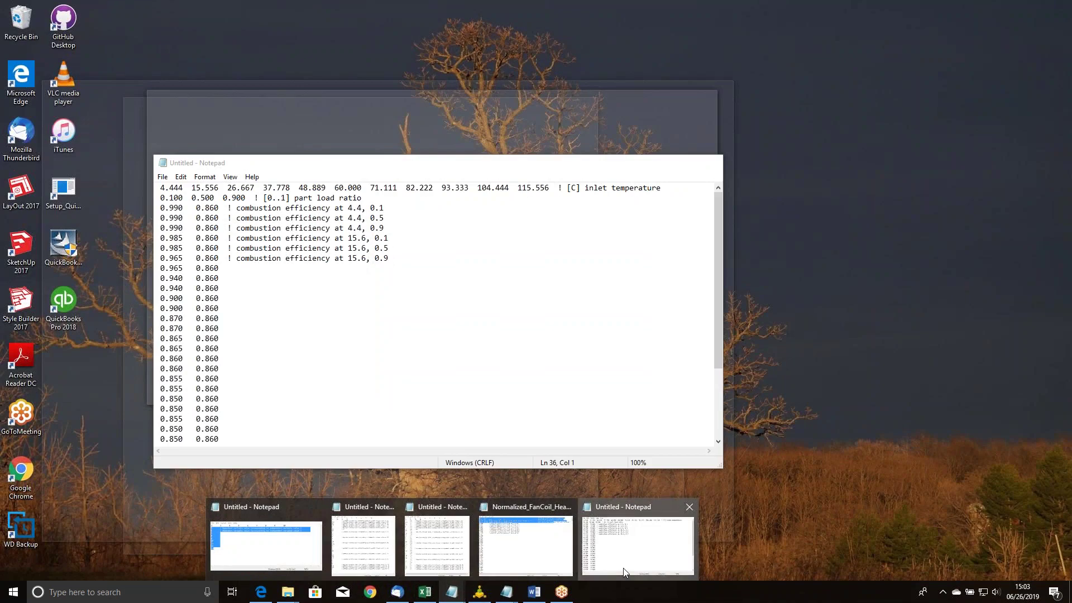
click(624, 572)
drag(419, 165, 375, 138)
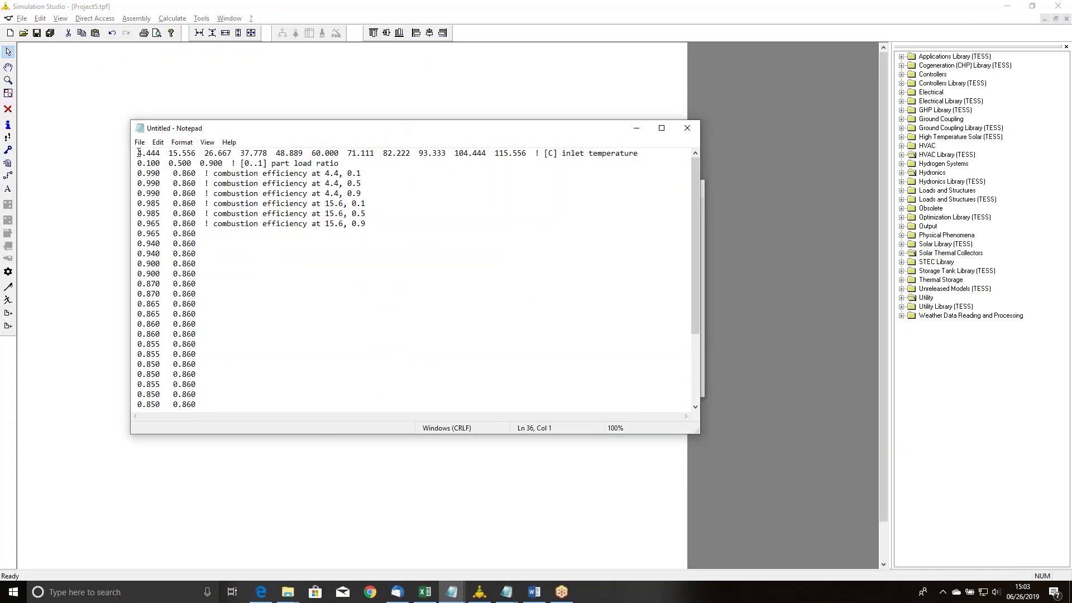
drag(139, 153, 526, 147)
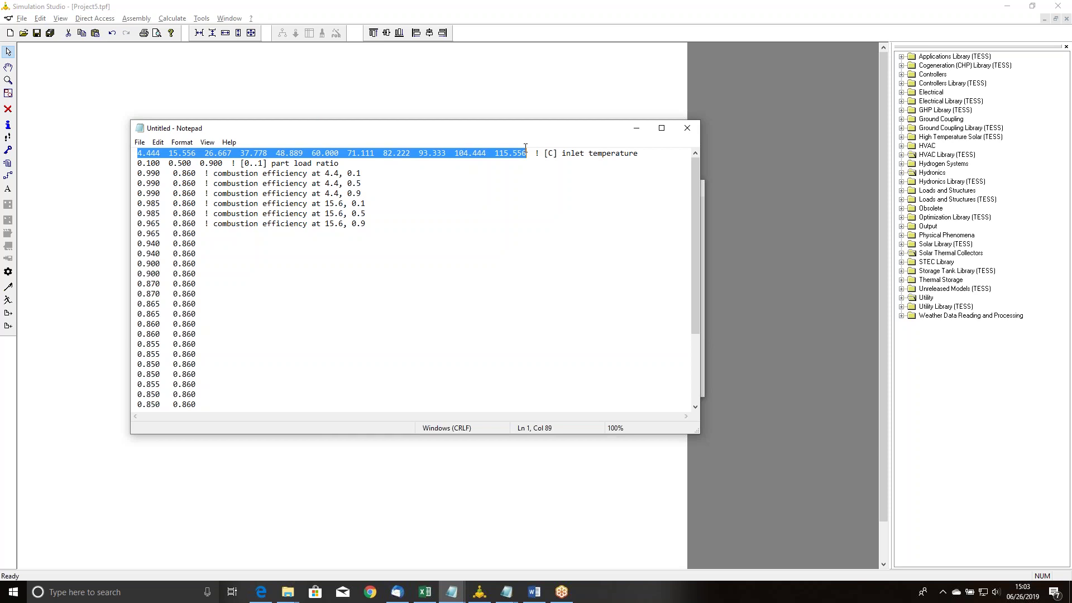
drag(138, 163, 225, 163)
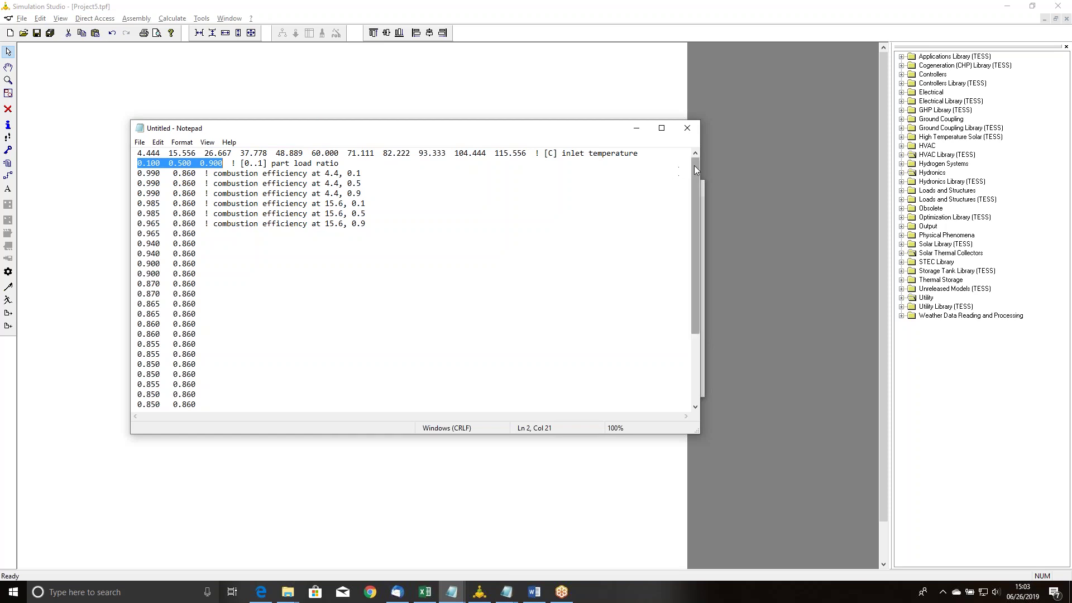
mouse_move(695, 166)
mouse_down()
mouse_move(694, 226)
mouse_move(689, 156)
mouse_up()
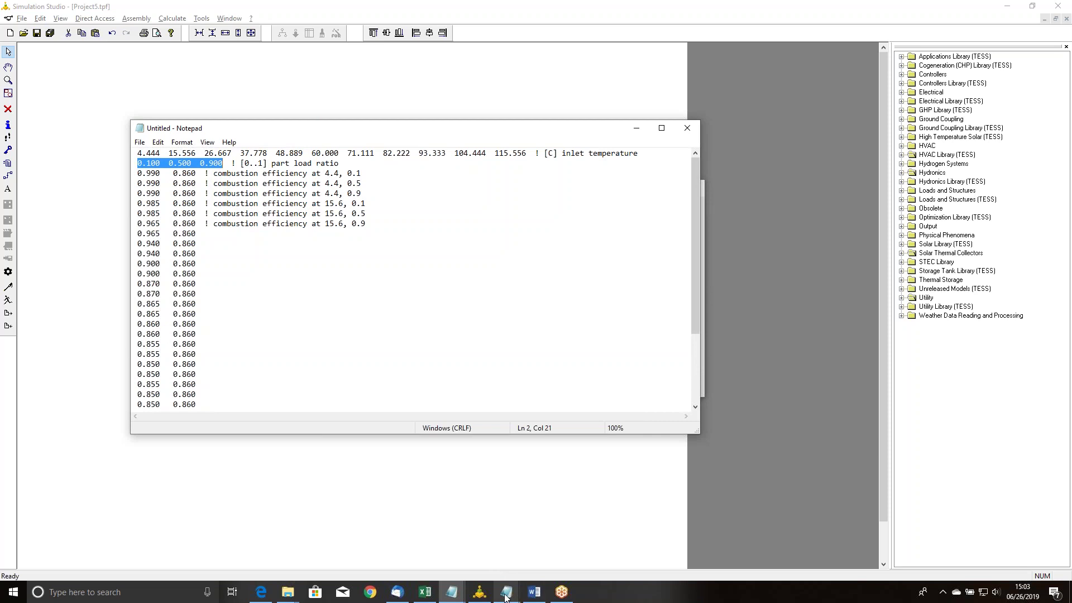
mouse_move(506, 592)
click(507, 558)
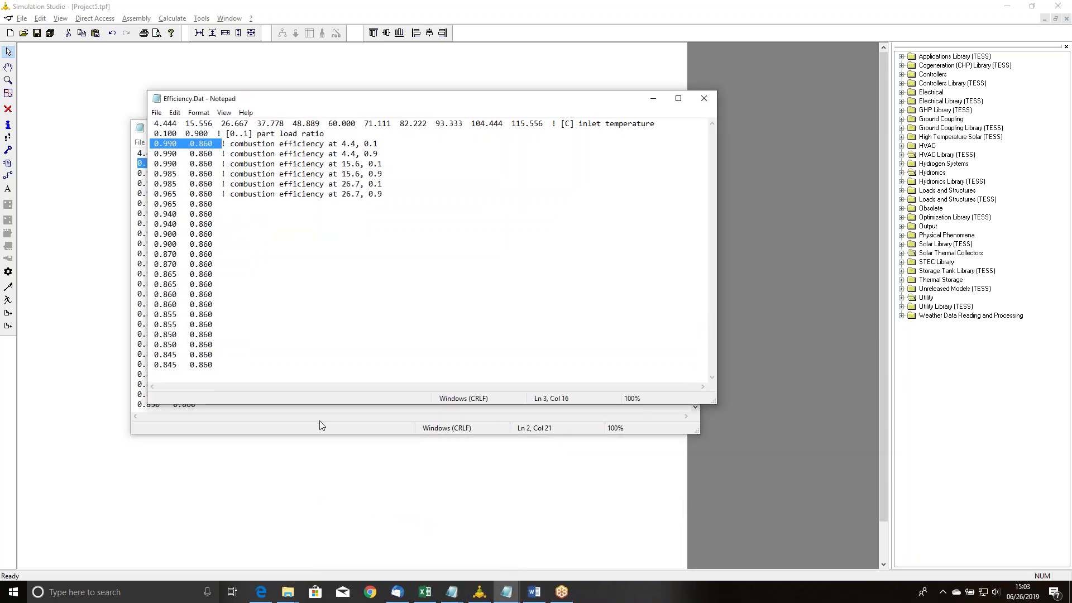
drag(315, 404, 316, 472)
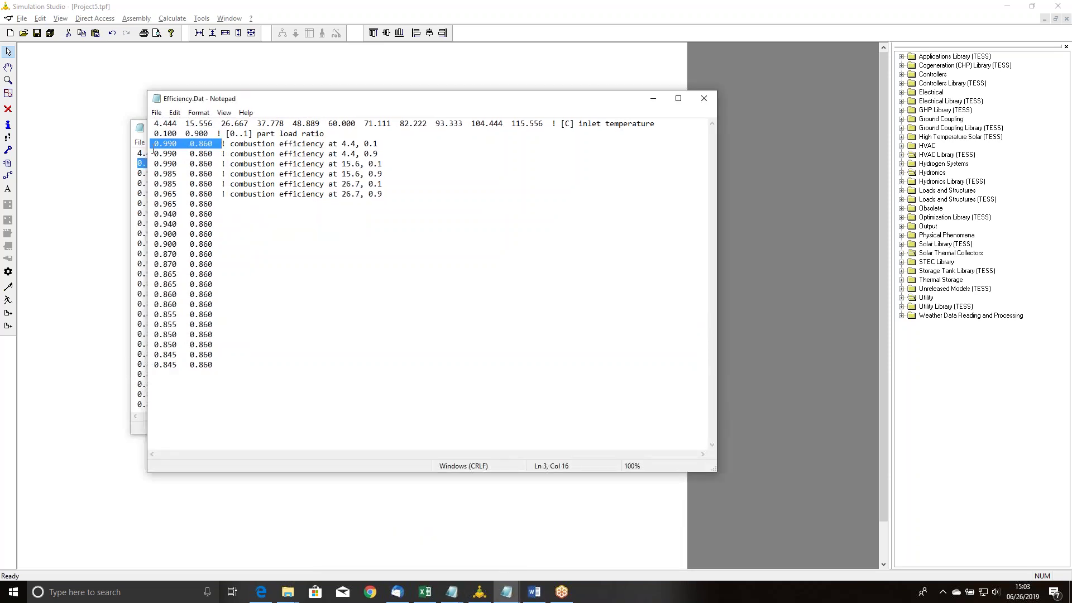
click(134, 324)
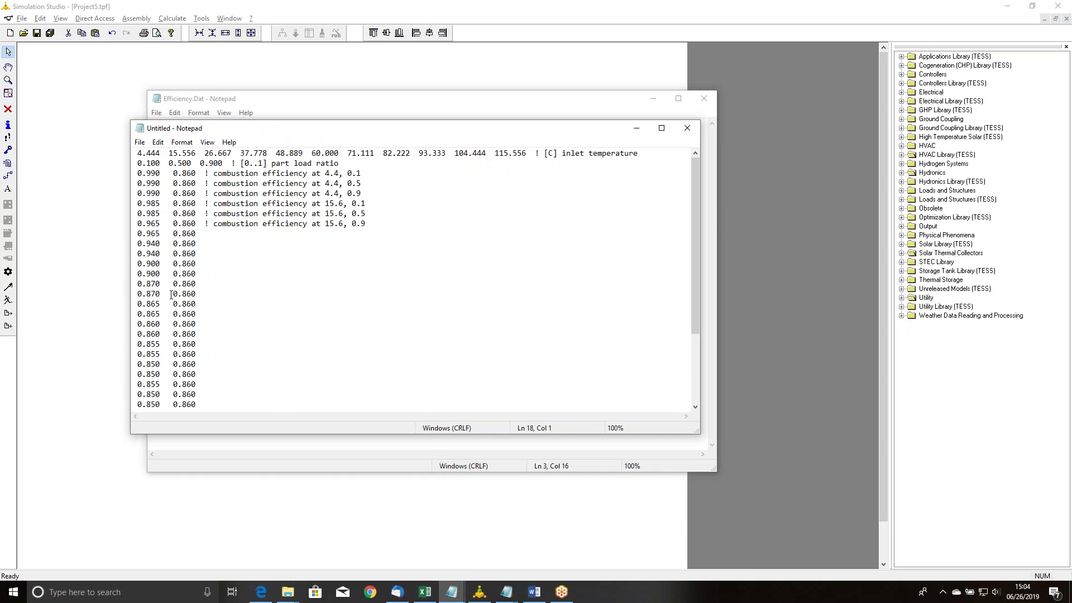
scroll(171, 294, down, 4)
scroll(313, 231, up, 4)
click(479, 592)
- Close the Type751 parameters and switch to the Project4.tpf project
click(690, 186)
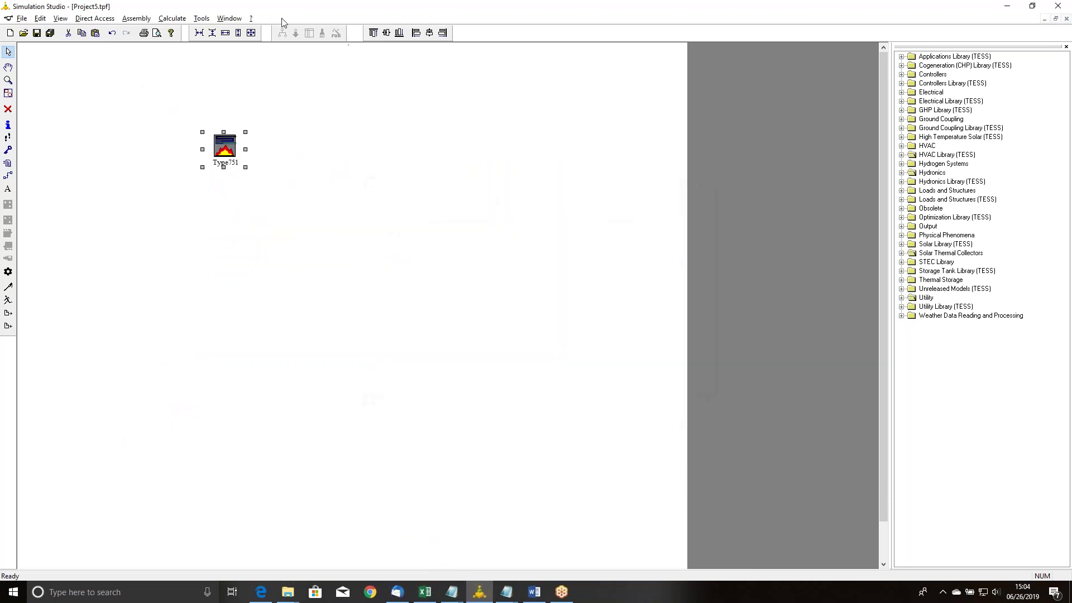
click(229, 18)
click(235, 99)
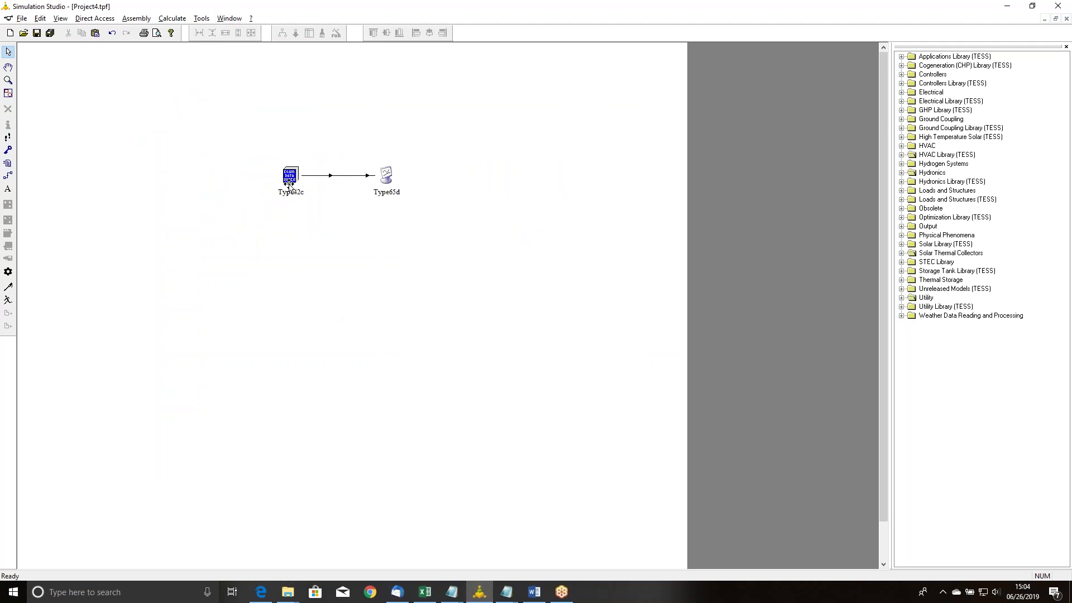
- Expand HVAC > Conditioning Equipment and open Type42c's external data files
click(901, 146)
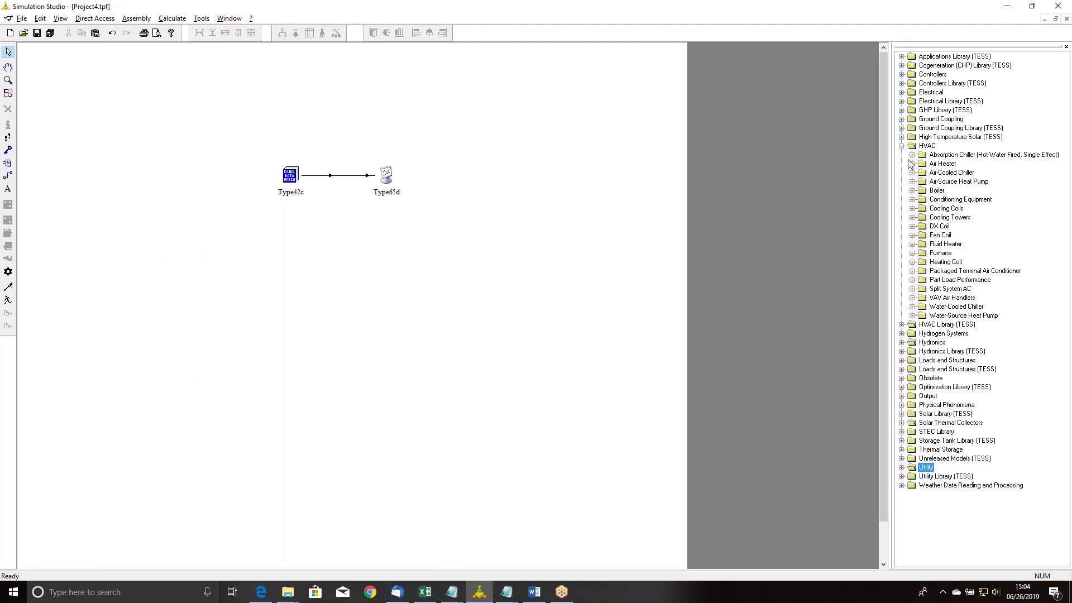
click(913, 200)
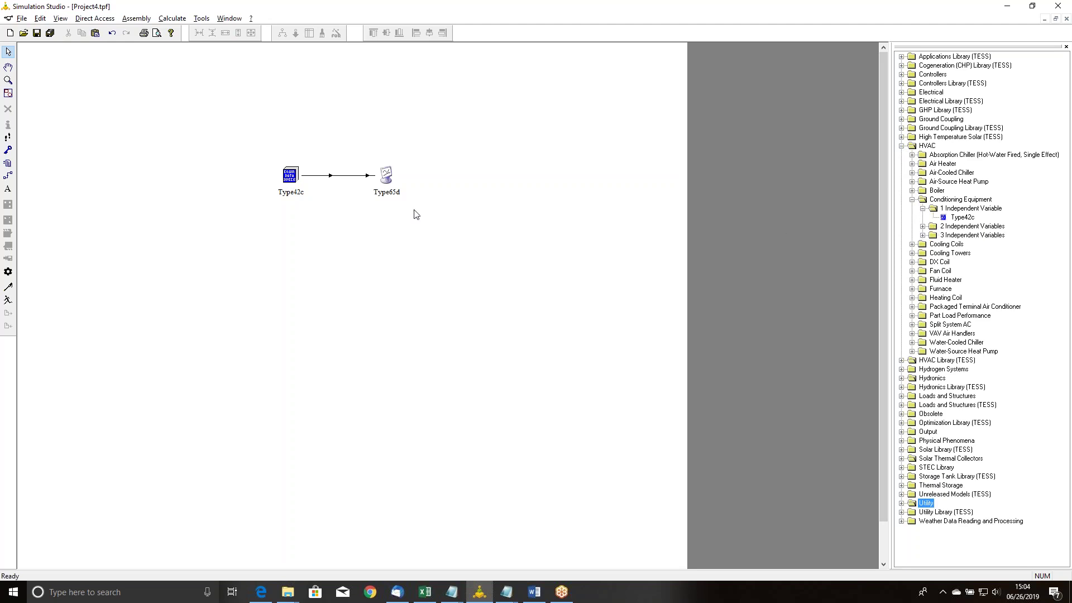
double_click(291, 178)
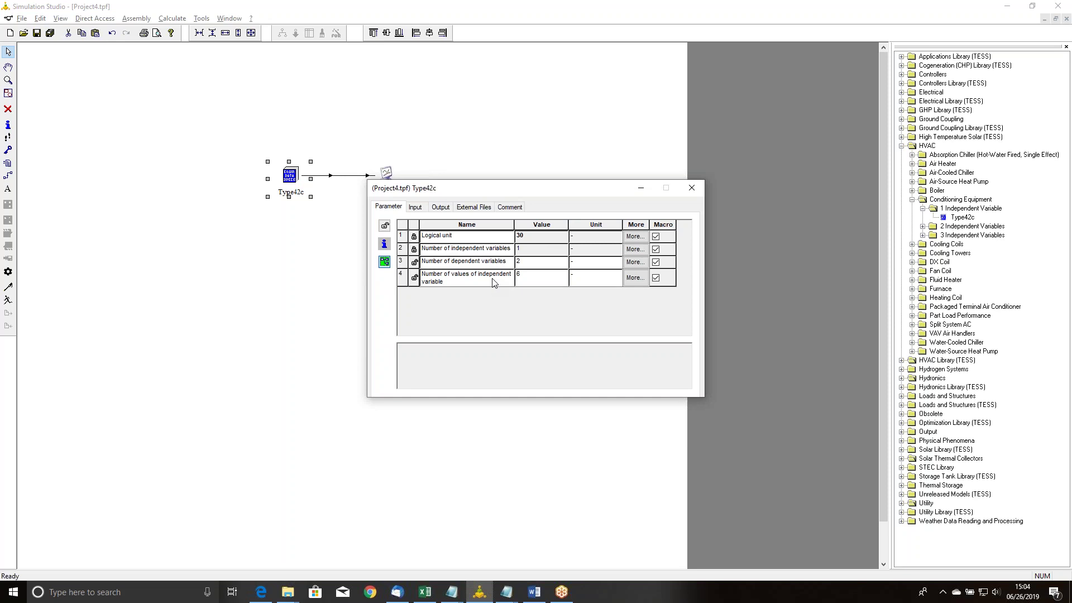
click(469, 208)
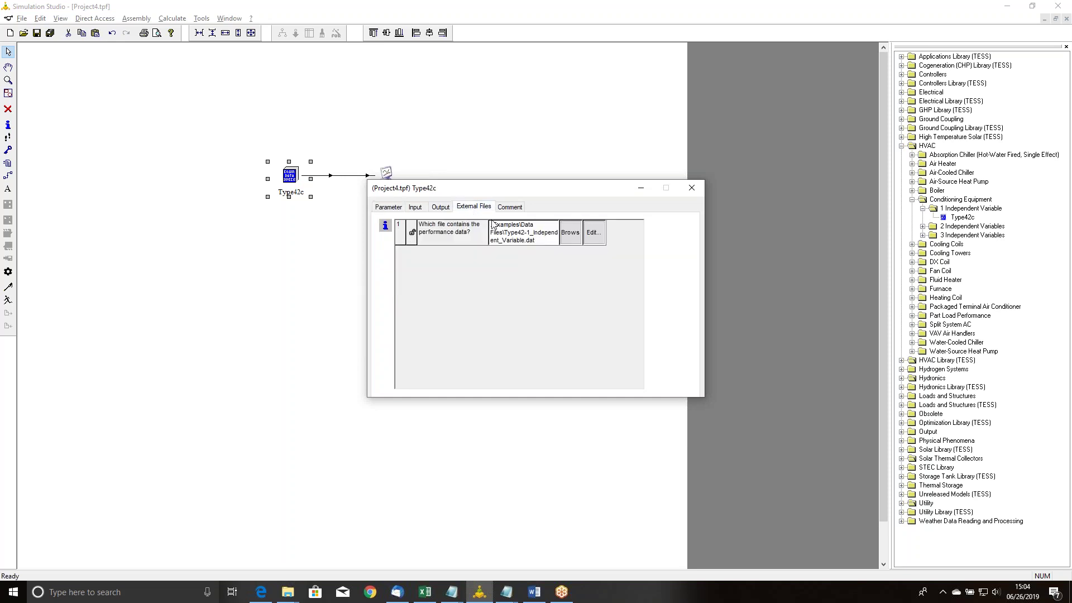
click(593, 232)
drag(335, 105, 186, 242)
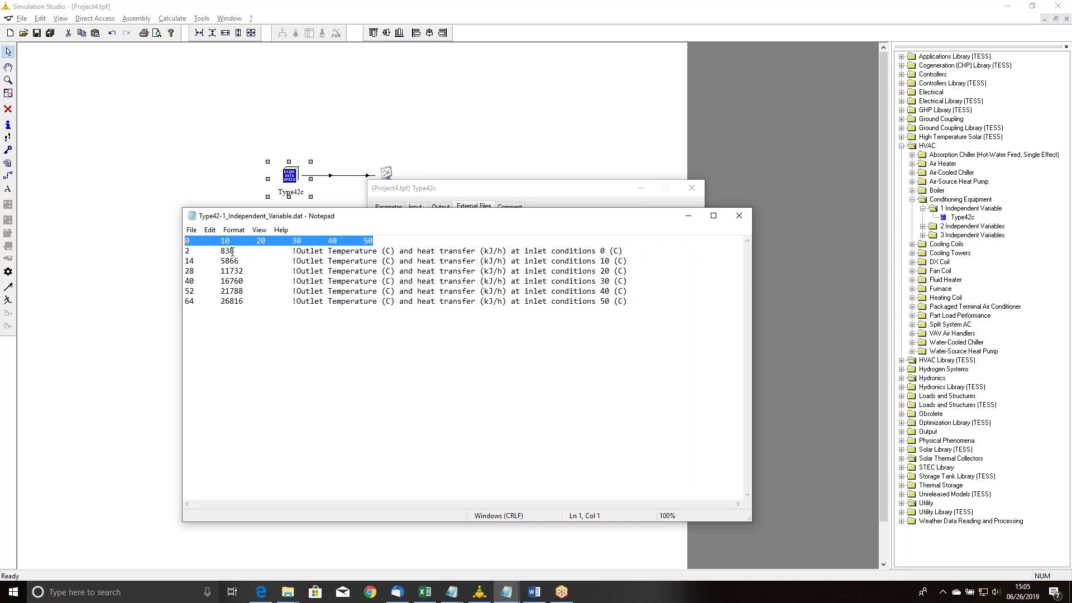
click(187, 241)
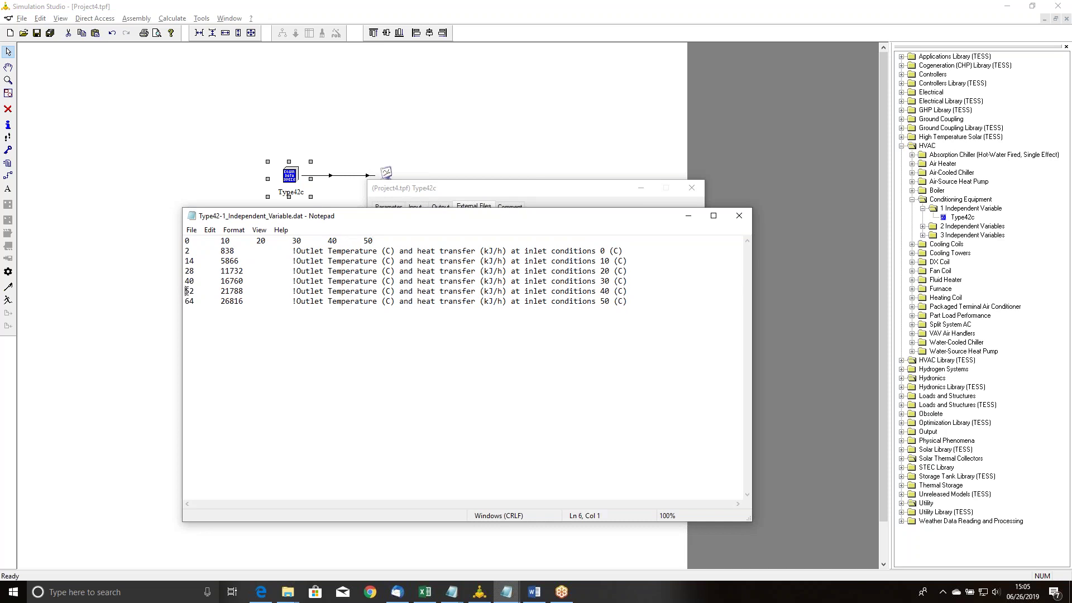
drag(186, 291, 196, 291)
drag(373, 225, 361, 224)
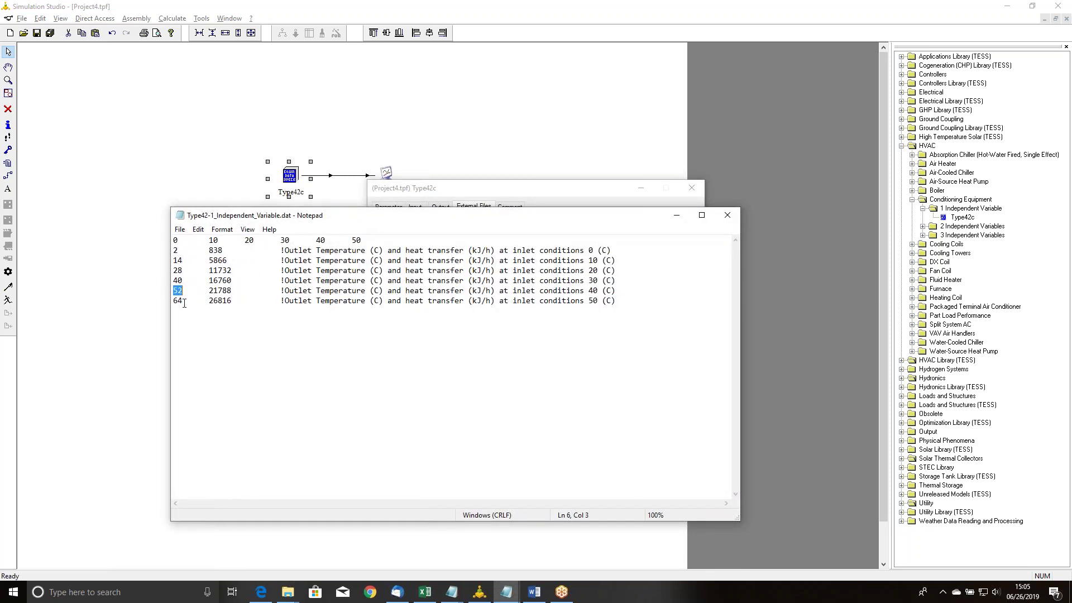
drag(184, 300, 173, 301)
drag(412, 216, 380, 215)
click(694, 214)
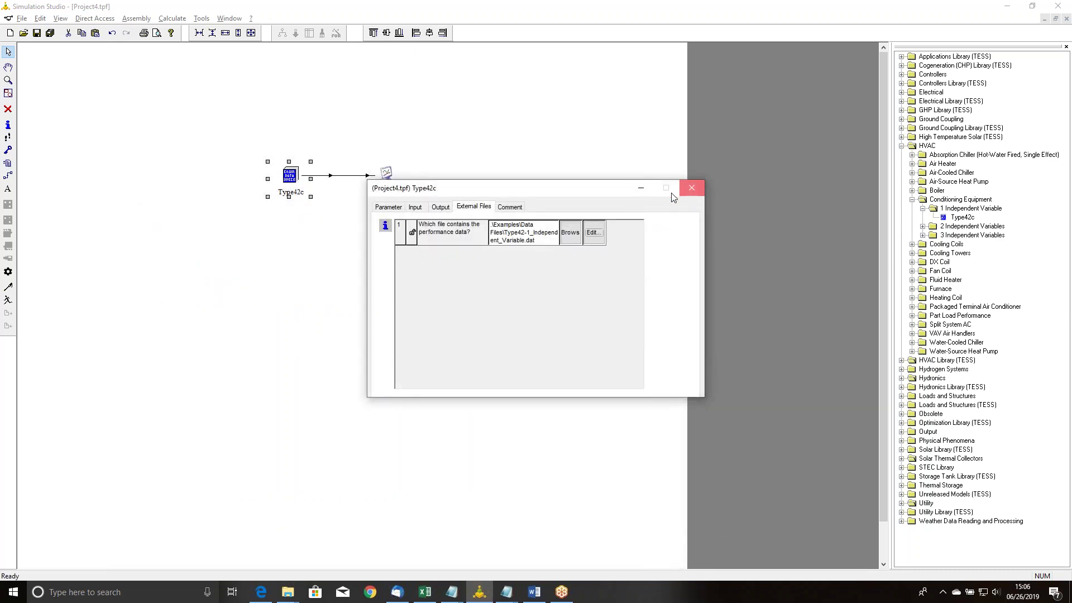
- Check the Type42c inputs, then open its performance data file in a text editor
click(420, 210)
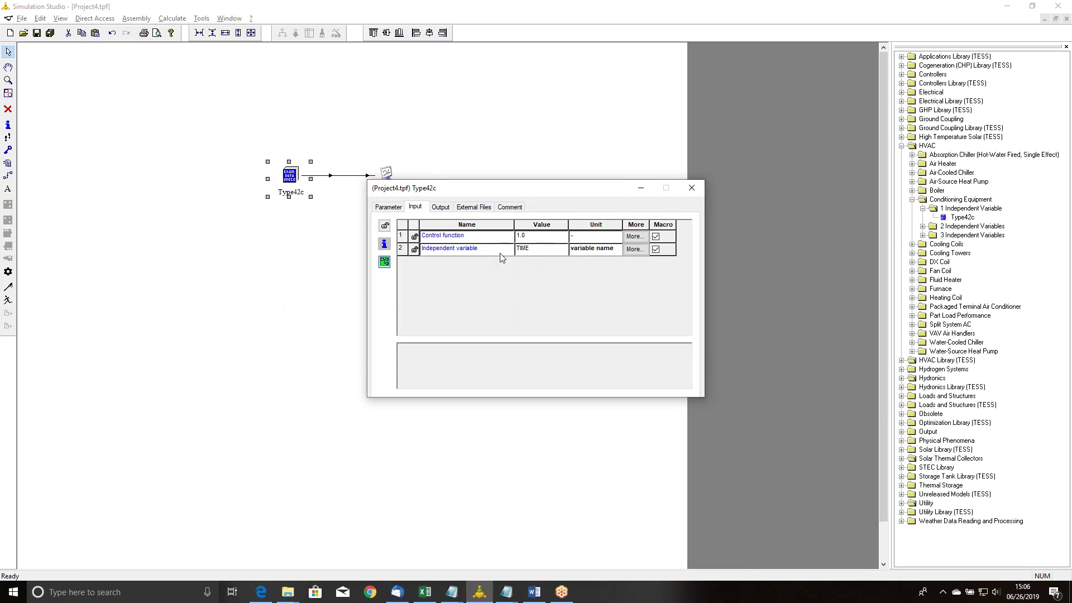
click(691, 187)
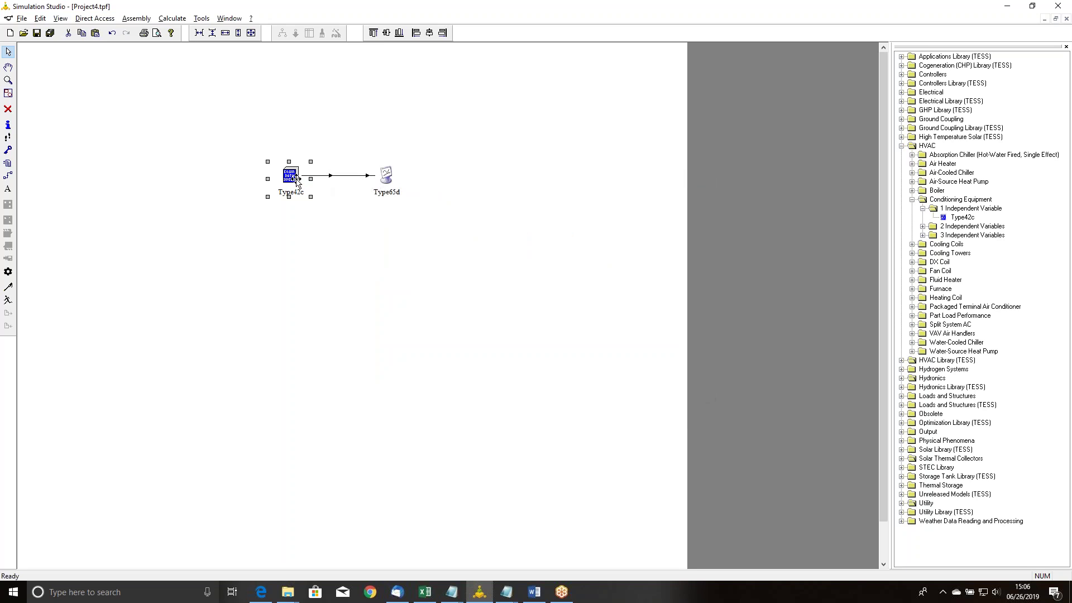
double_click(300, 183)
click(474, 207)
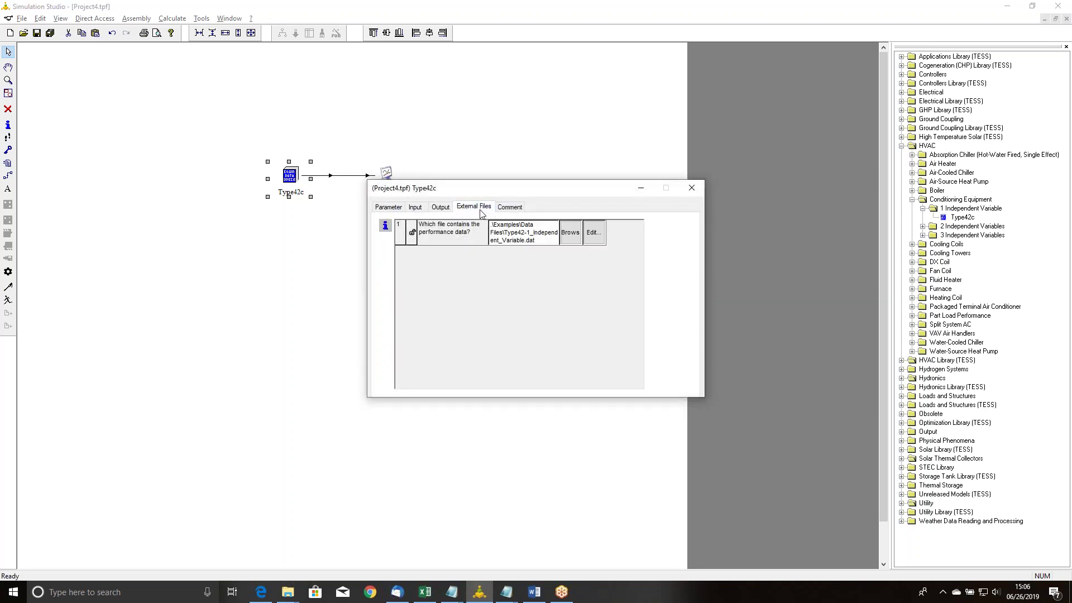
click(593, 234)
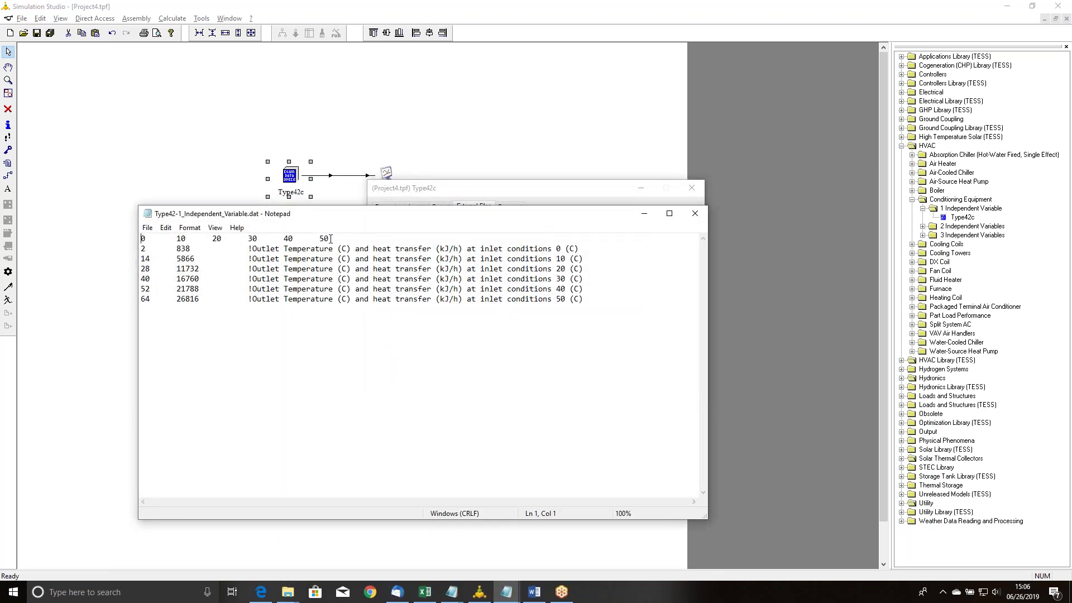
- Highlight the maximum inlet value 50 and outlet temperature 64, then open the Type42c–Type65d link
double_click(323, 238)
drag(149, 300, 141, 302)
click(694, 217)
click(691, 188)
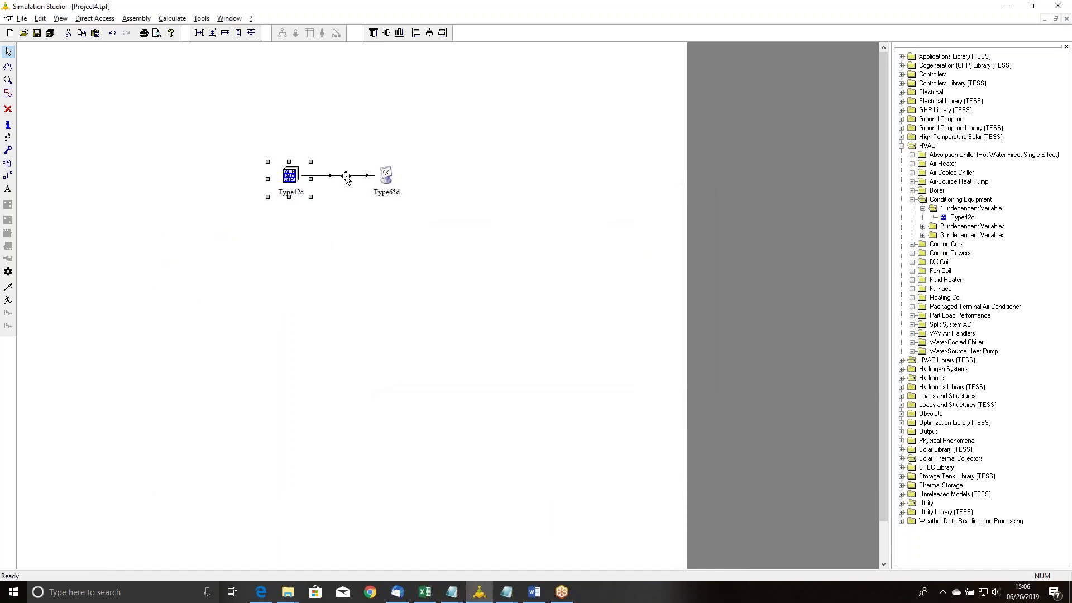
double_click(346, 176)
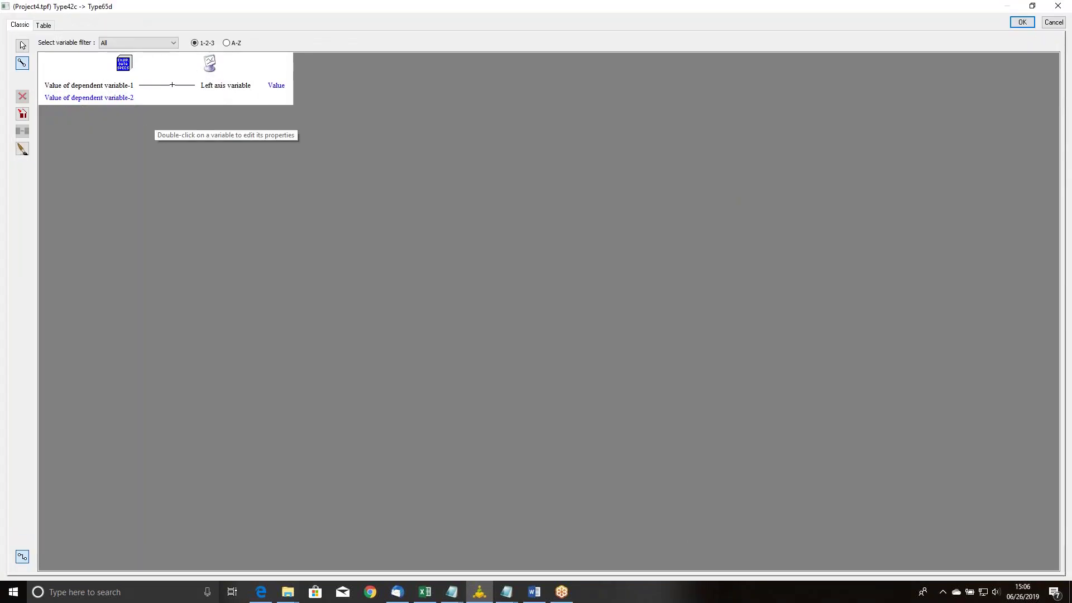
- Accept the connection, run Project4, view the temperature plateau at 64, then close the plot
click(1022, 22)
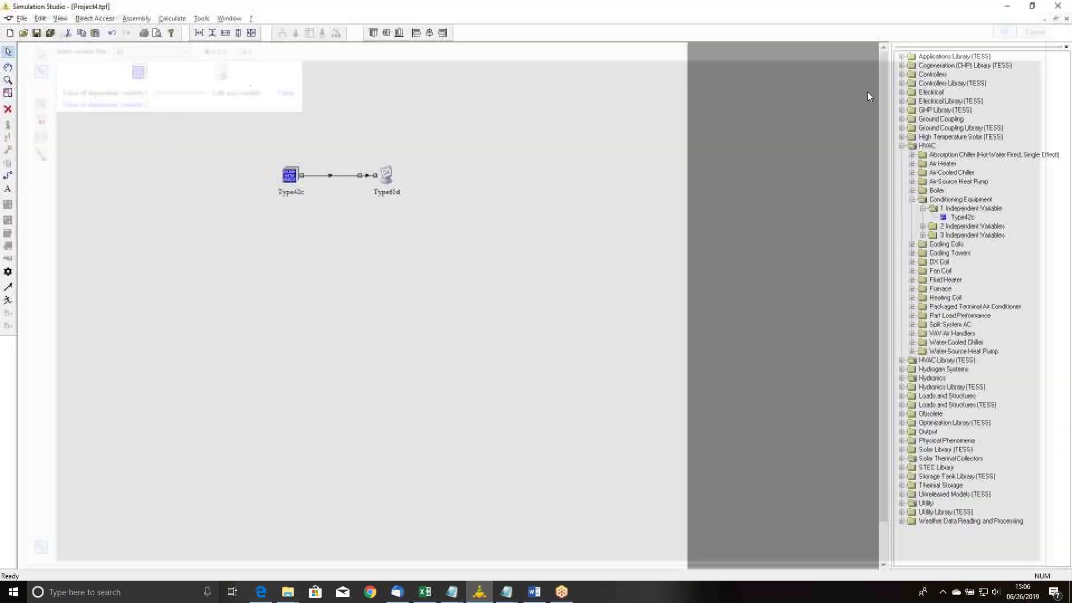
click(8, 299)
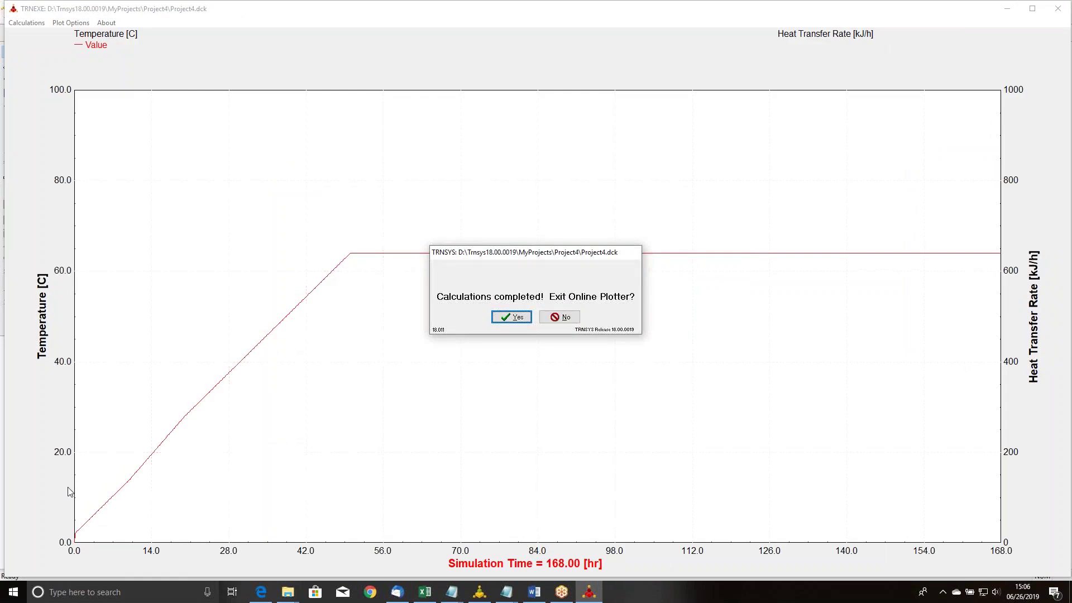
click(560, 317)
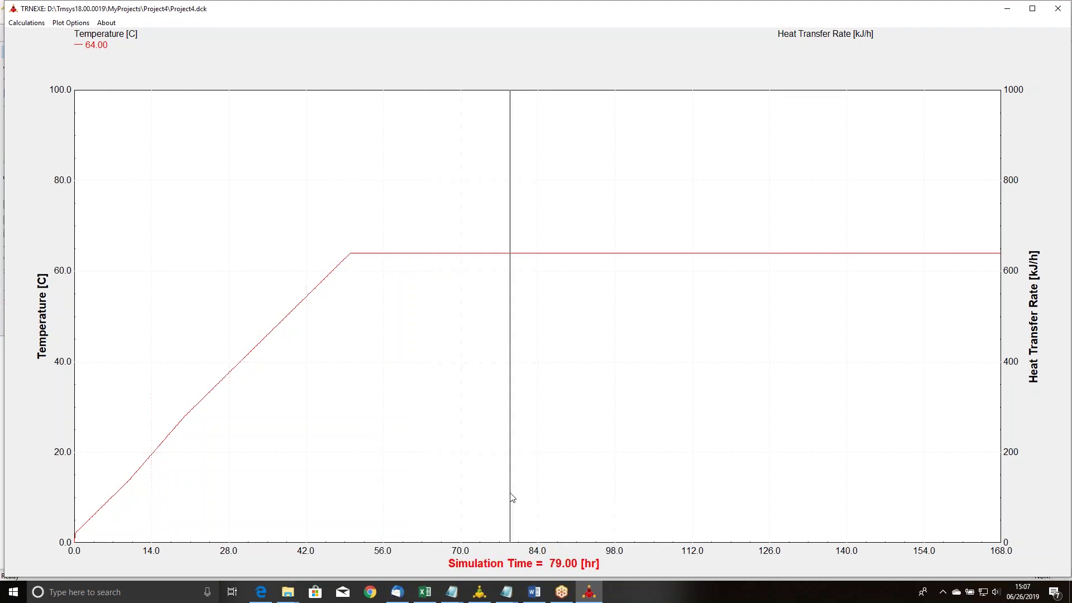
click(1061, 12)
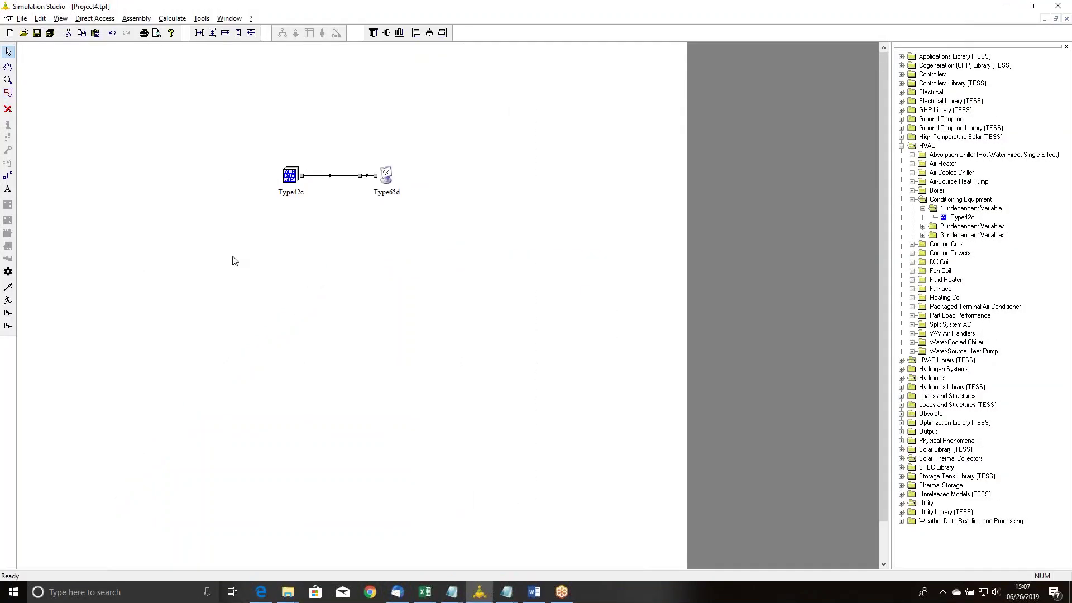
click(8, 327)
drag(445, 107, 400, 104)
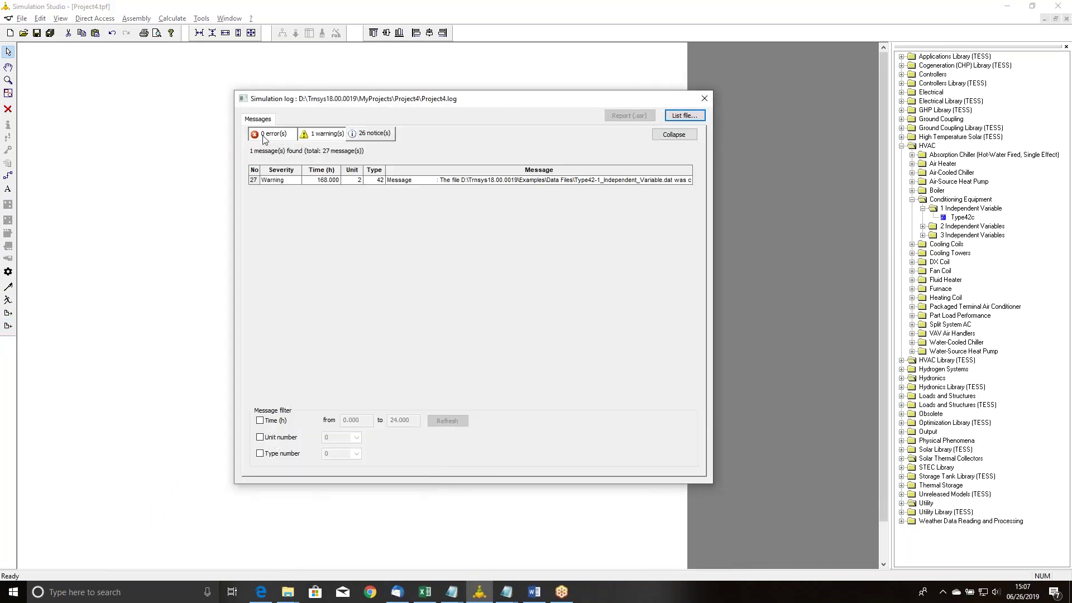
click(279, 184)
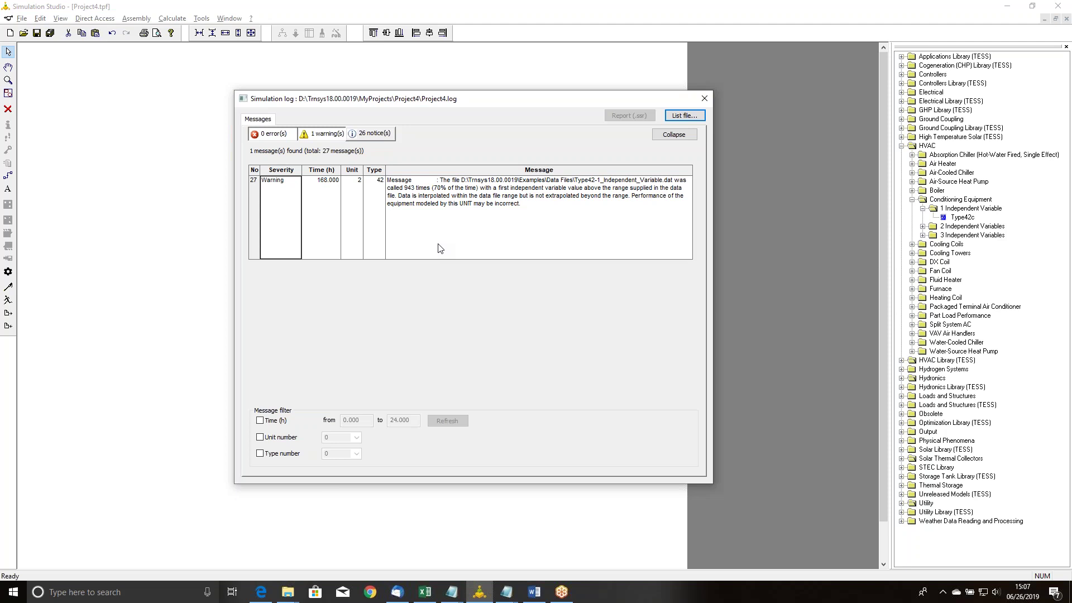
drag(519, 100, 435, 108)
click(621, 107)
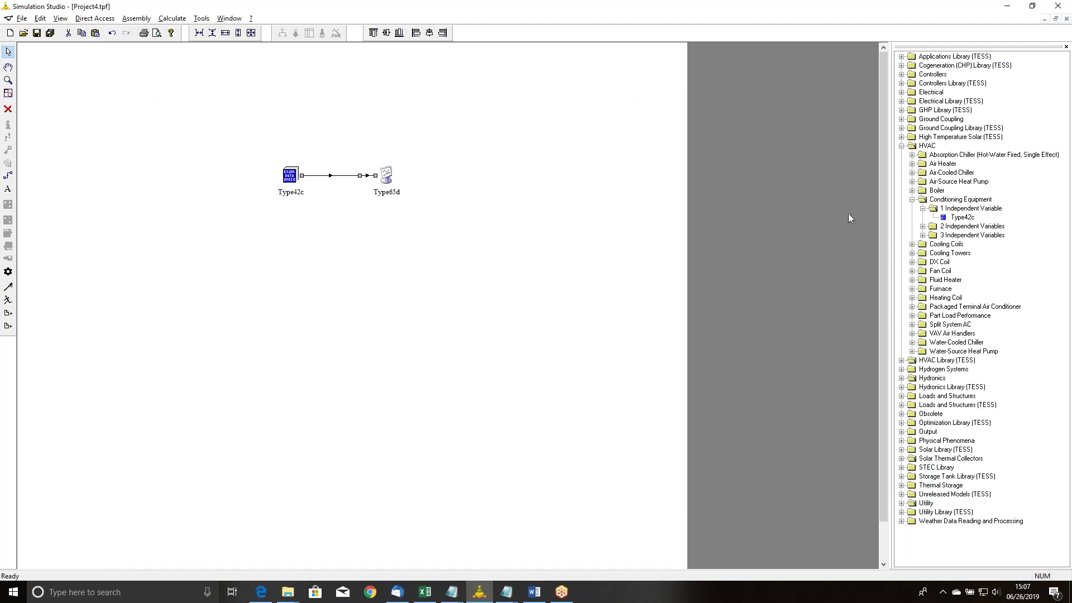
click(922, 208)
- Place a Type919 water-loop heat pump from HVAC Library (TESS) below Type42c
click(912, 200)
click(901, 145)
click(901, 154)
click(912, 504)
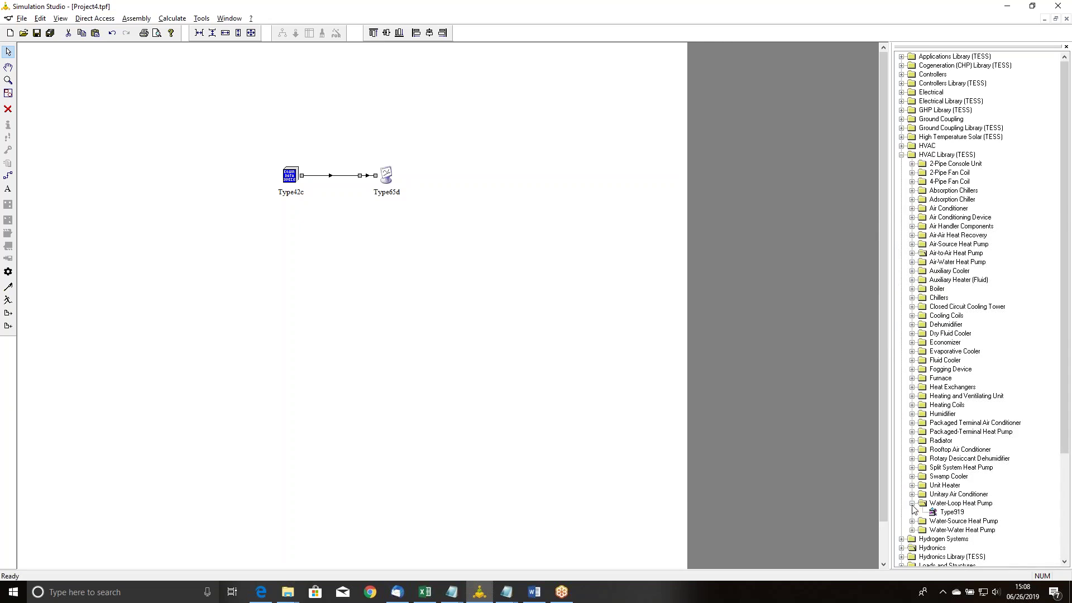
drag(952, 513, 255, 294)
double_click(254, 294)
- Open Type919's cooling performance file Samp_C.Dat in Notepad
click(475, 207)
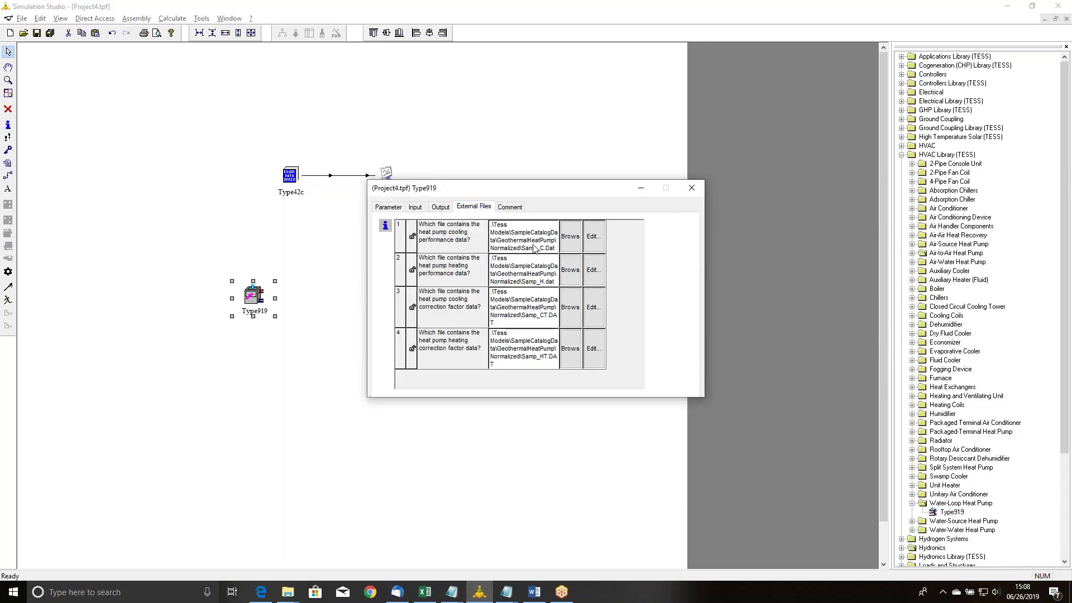
click(594, 245)
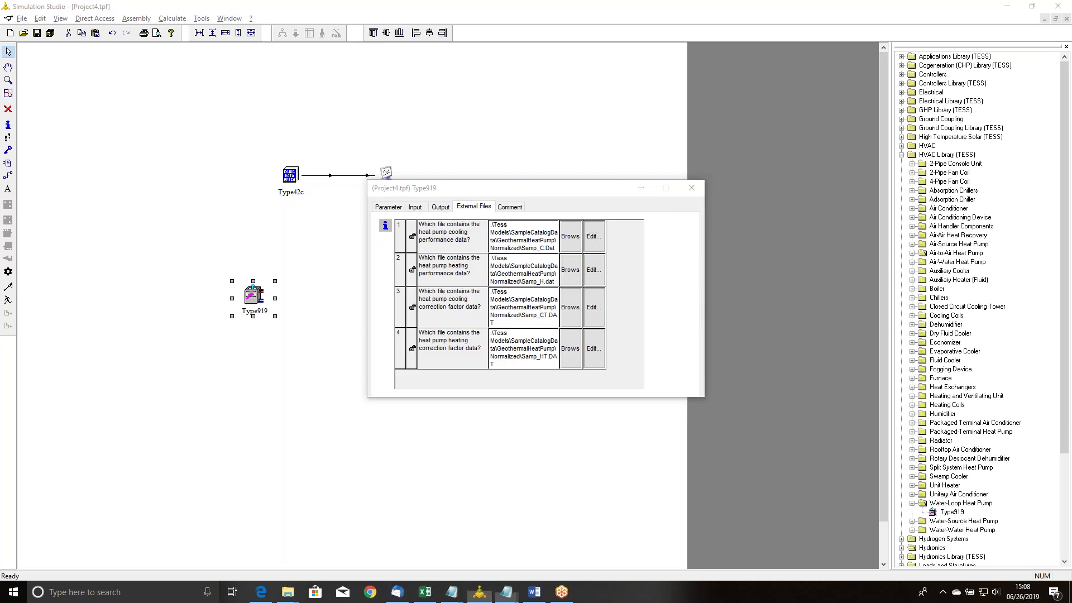
drag(455, 208, 439, 164)
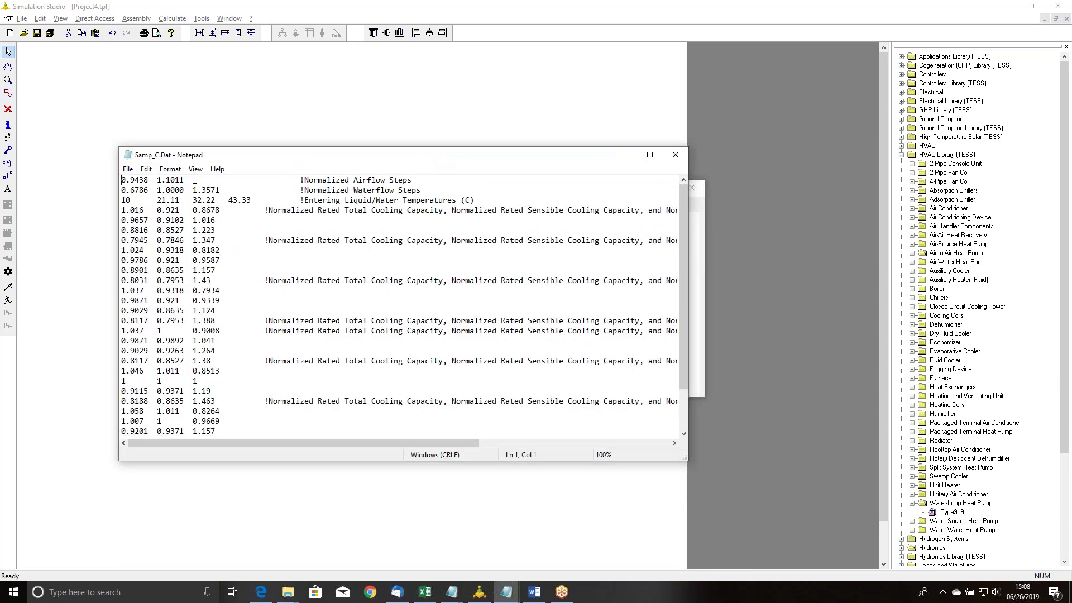
- Highlight the entering water temperatures line, the temperature 10 and the capacity value 1.016
drag(474, 202, 122, 199)
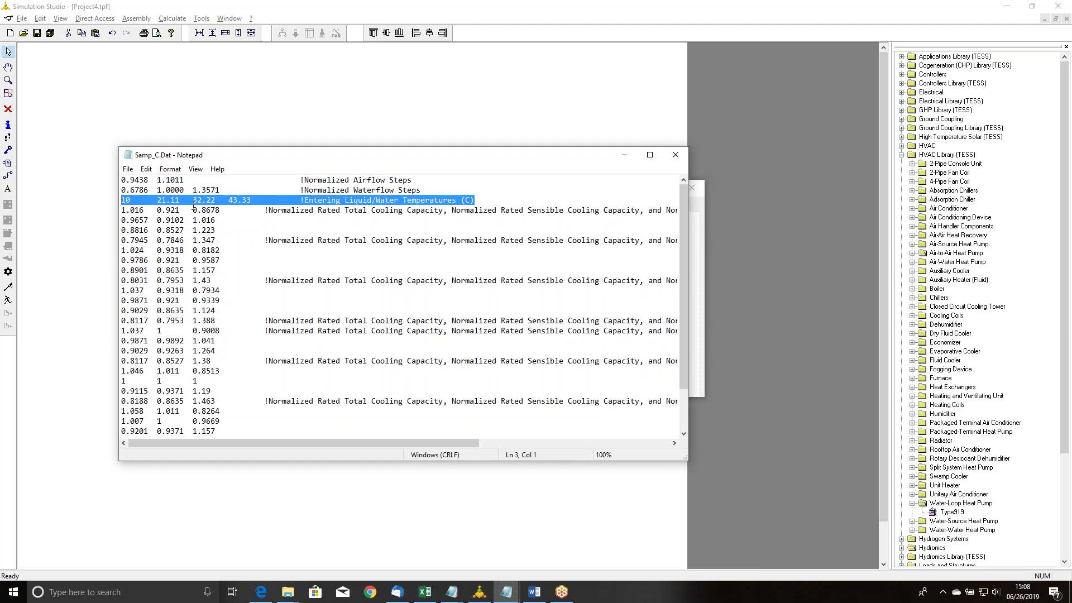
drag(123, 210, 145, 210)
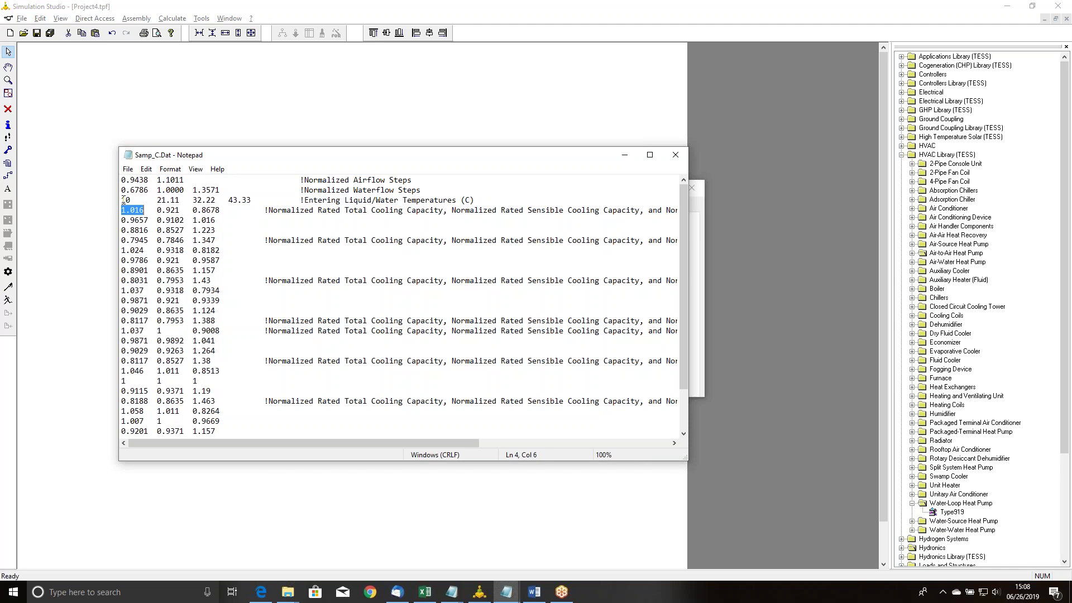
drag(121, 200, 129, 202)
drag(145, 210, 122, 210)
drag(131, 201, 121, 201)
drag(145, 210, 120, 213)
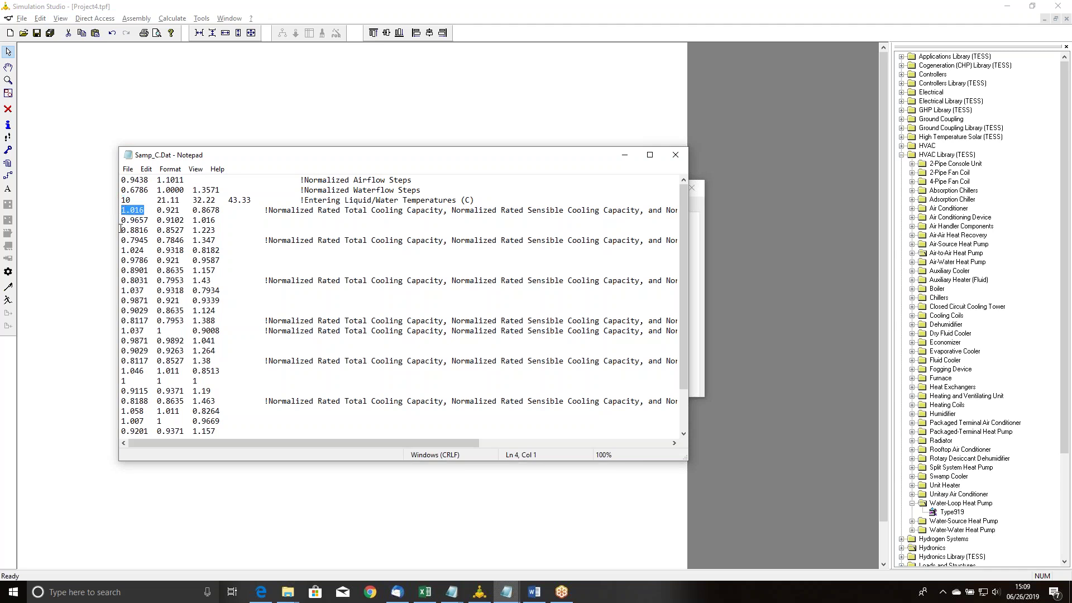